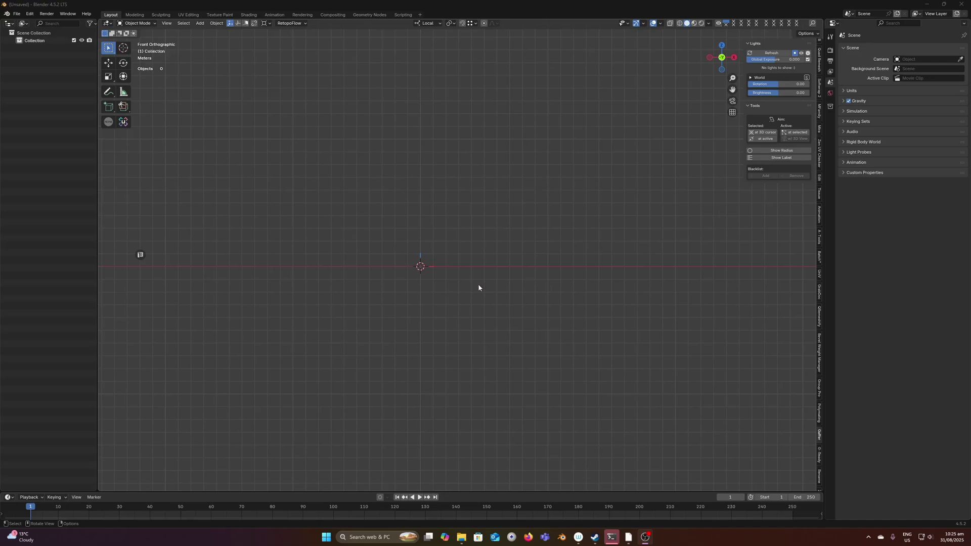
# Step: Open the Hodgson3d folder in File Explorer and select Decalify_1_0.blend
pyautogui.click(461, 536)
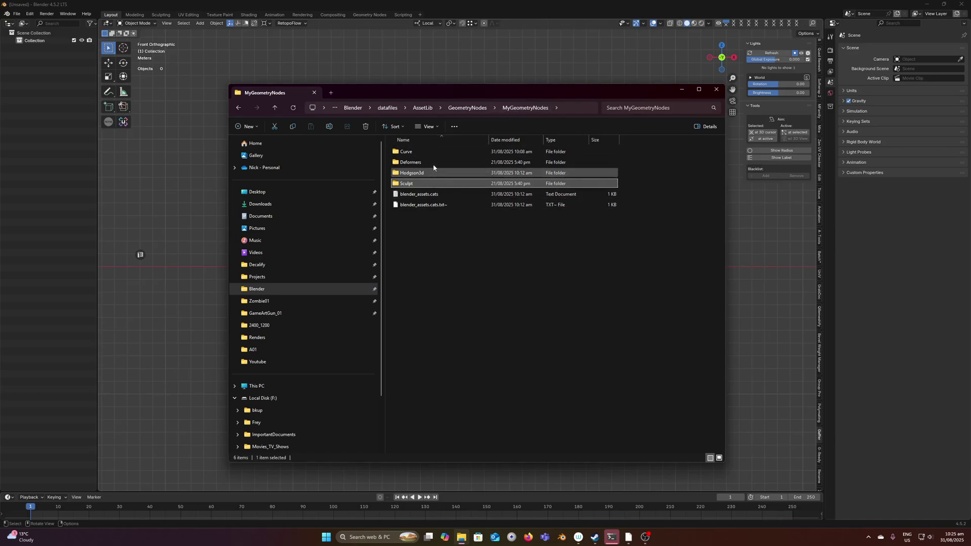
pyautogui.doubleClick(423, 174)
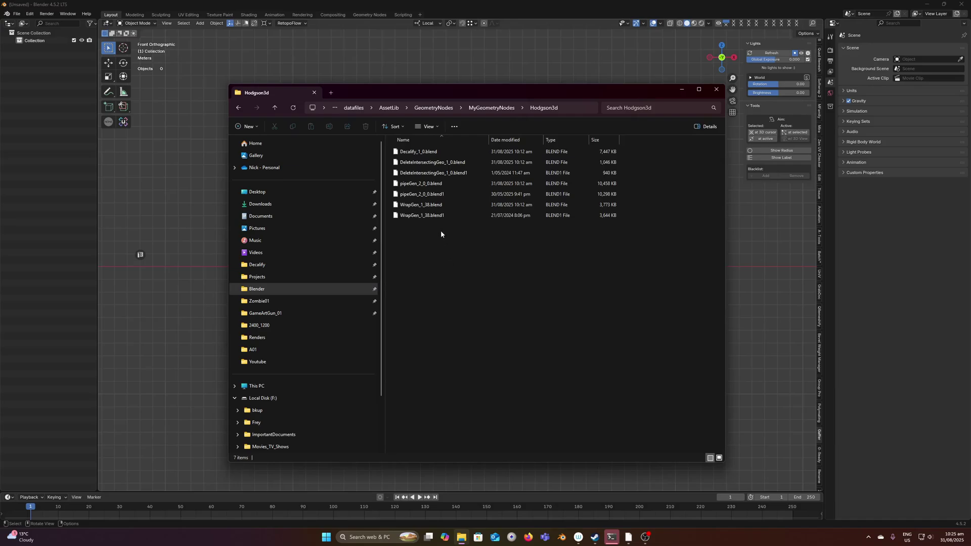
pyautogui.click(405, 150)
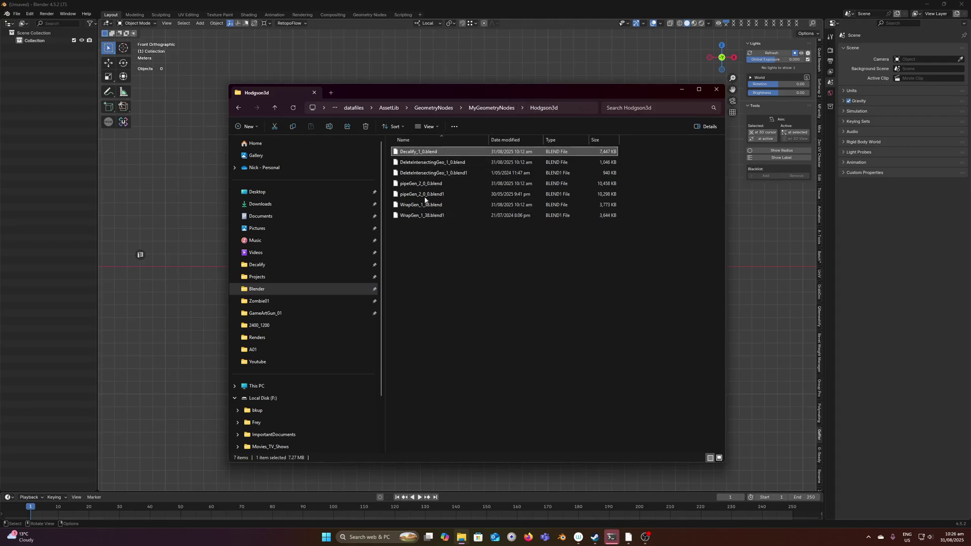
# Step: Open Decalify_1_0.blend in Blender from the Hodgson3d folder path
pyautogui.click(562, 110)
pyautogui.hotkey('alt', 'Tab')
pyautogui.hotkey('ctrl', 'o')
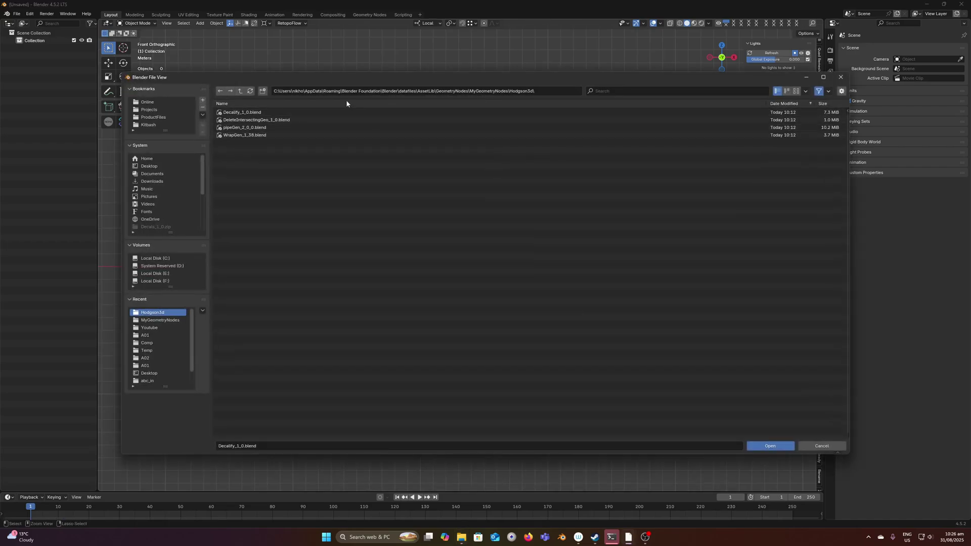
pyautogui.doubleClick(264, 112)
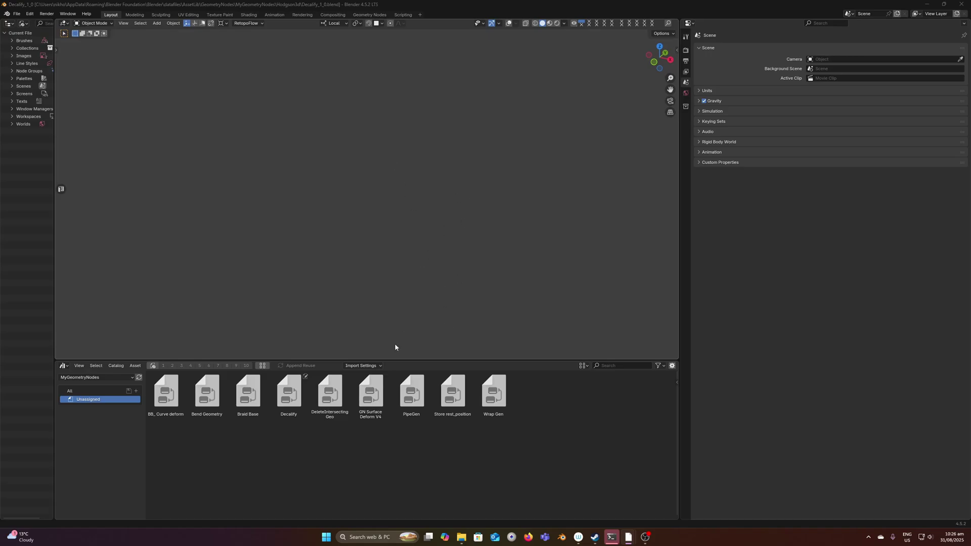
# Step: Expand and widen the Outliner's Node Groups to show Bend Geometry and Decalify
pyautogui.click(12, 70)
pyautogui.moveTo(54, 100); pyautogui.dragTo(202, 100)
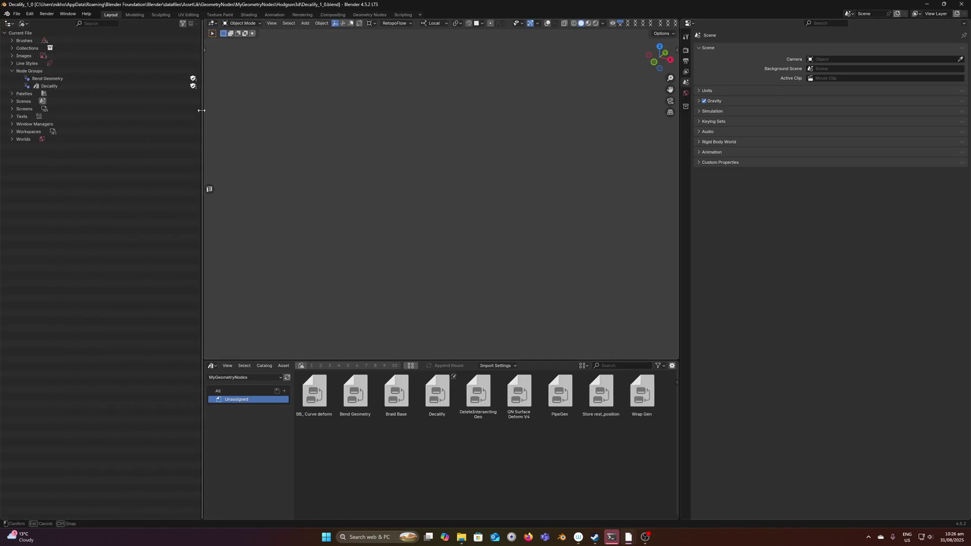
pyautogui.click(50, 87)
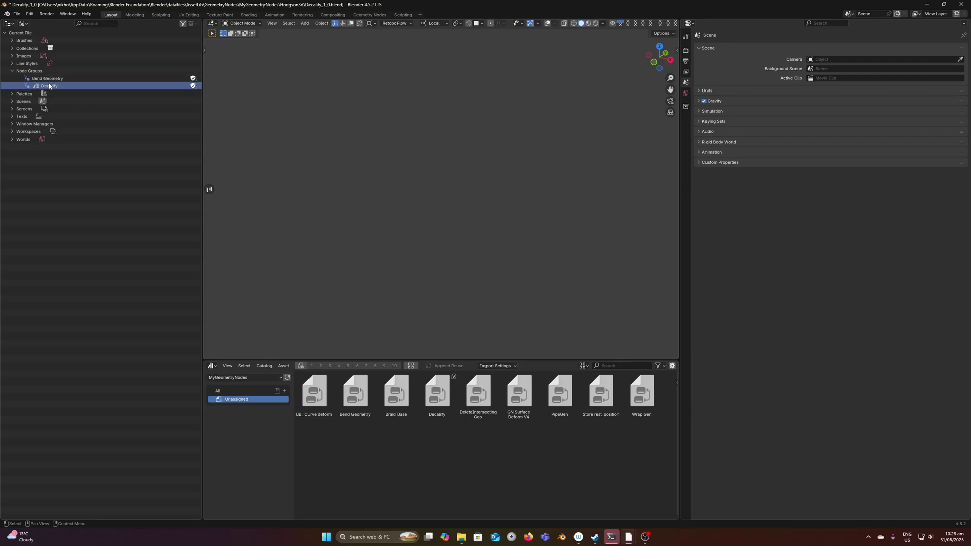
# Step: Open pipeGen_2_0_0.blend without saving the Decalify changes
pyautogui.click(461, 537)
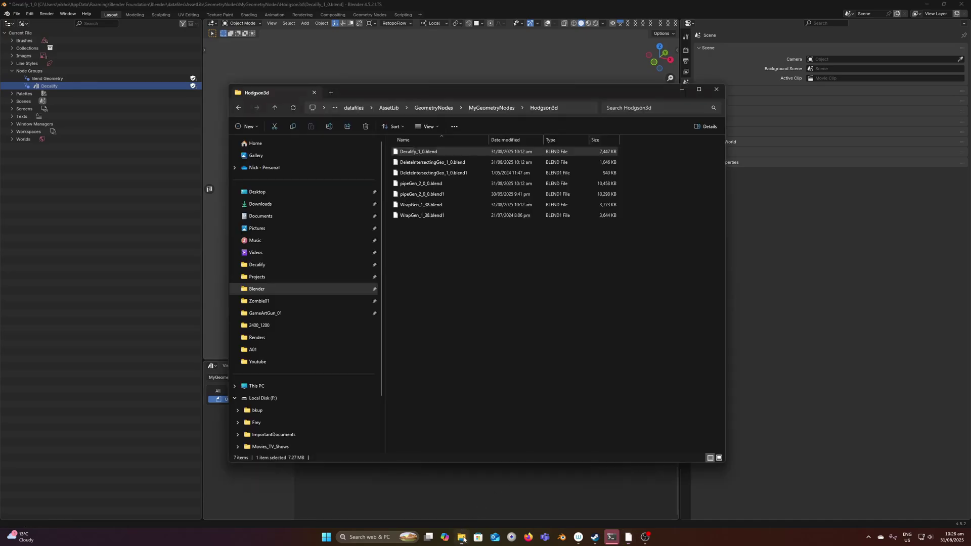
pyautogui.click(473, 107)
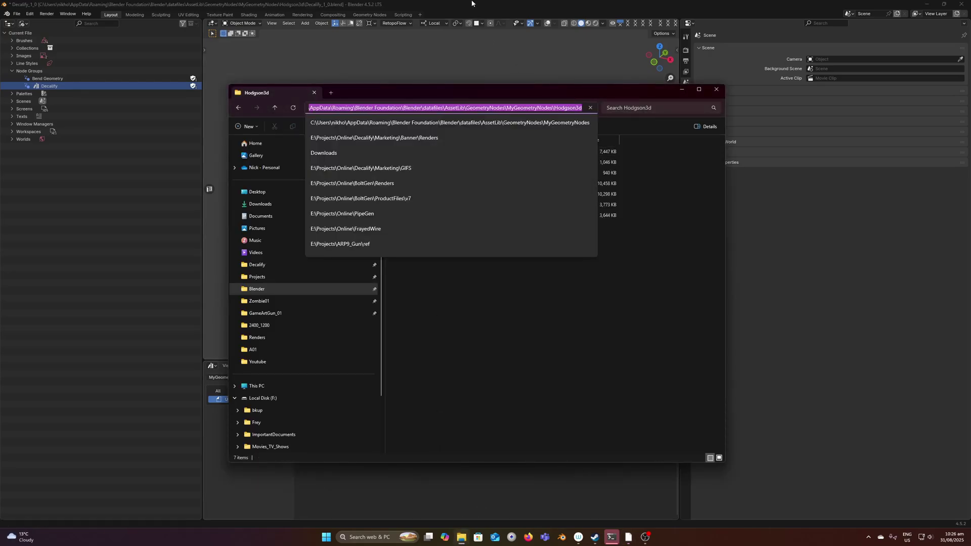
pyautogui.click(469, 83)
pyautogui.hotkey('ctrl', 'q')
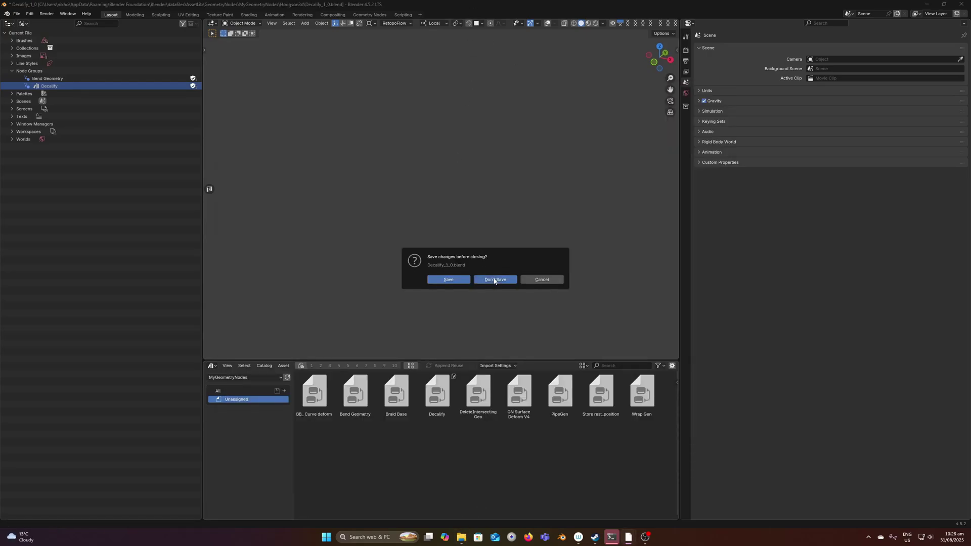
pyautogui.click(495, 280)
pyautogui.doubleClick(244, 128)
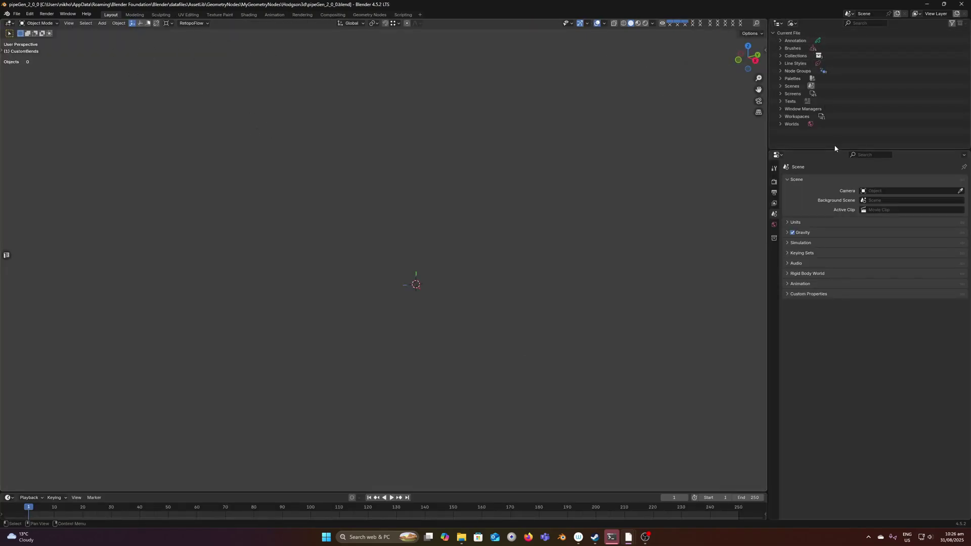
# Step: Mark the PipeGen node group in the Outliner as an asset
pyautogui.moveTo(835, 150); pyautogui.dragTo(832, 211)
pyautogui.click(780, 71)
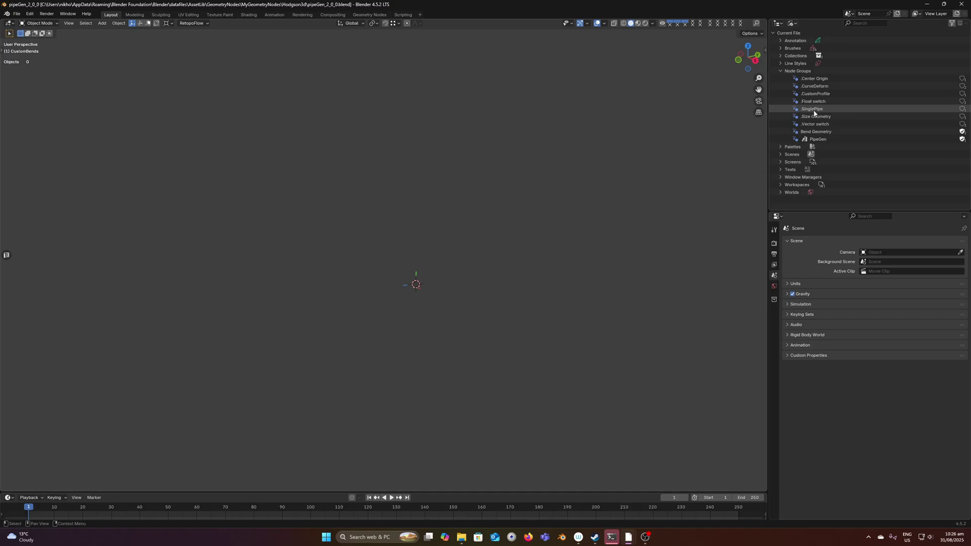
pyautogui.click(814, 140)
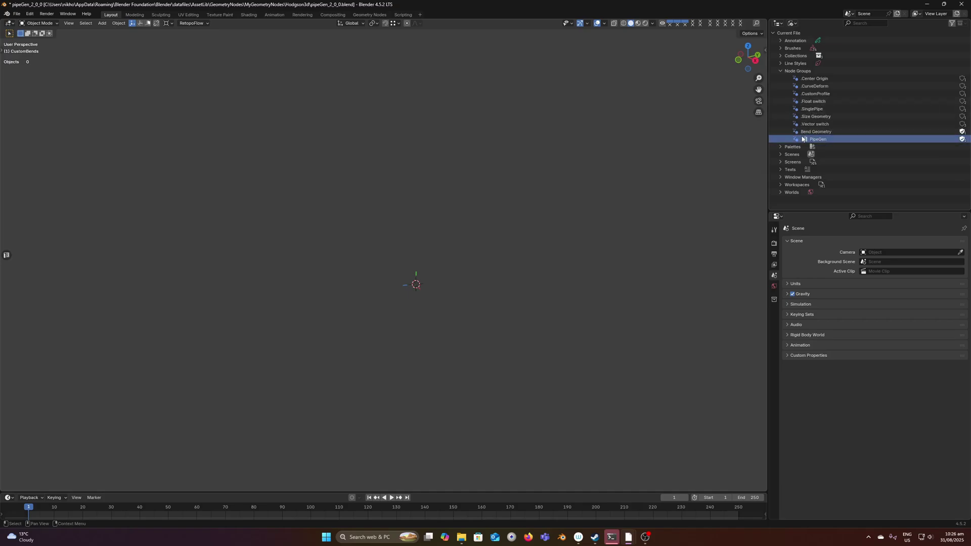
pyautogui.rightClick(807, 138)
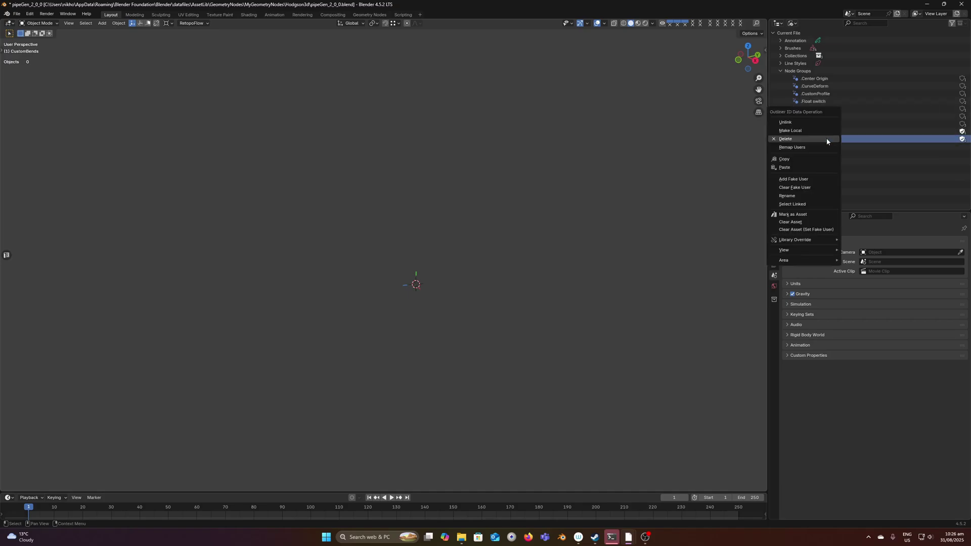
pyautogui.click(795, 214)
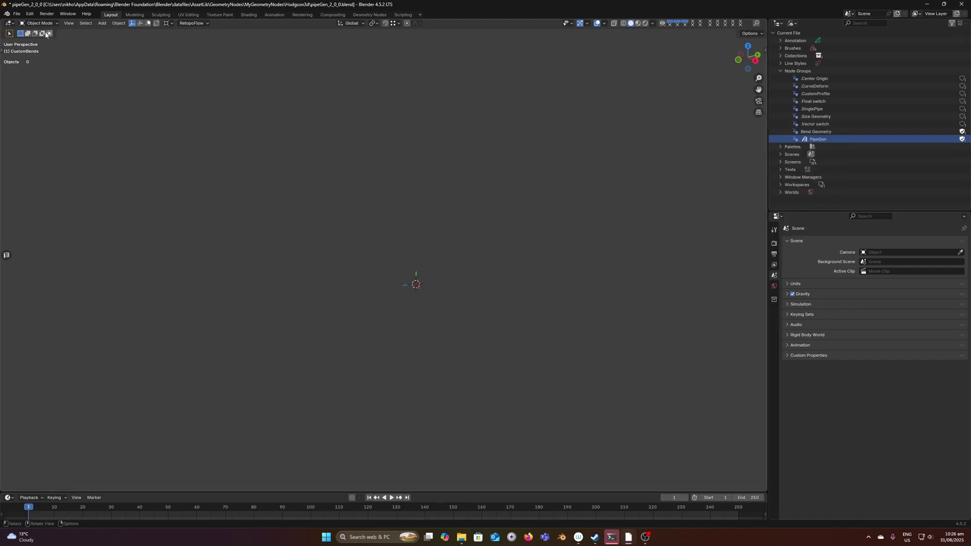
# Step: Reopen Decalify_1_0.blend through File > Open, choosing Don't Save for pipeGen
pyautogui.click(18, 14)
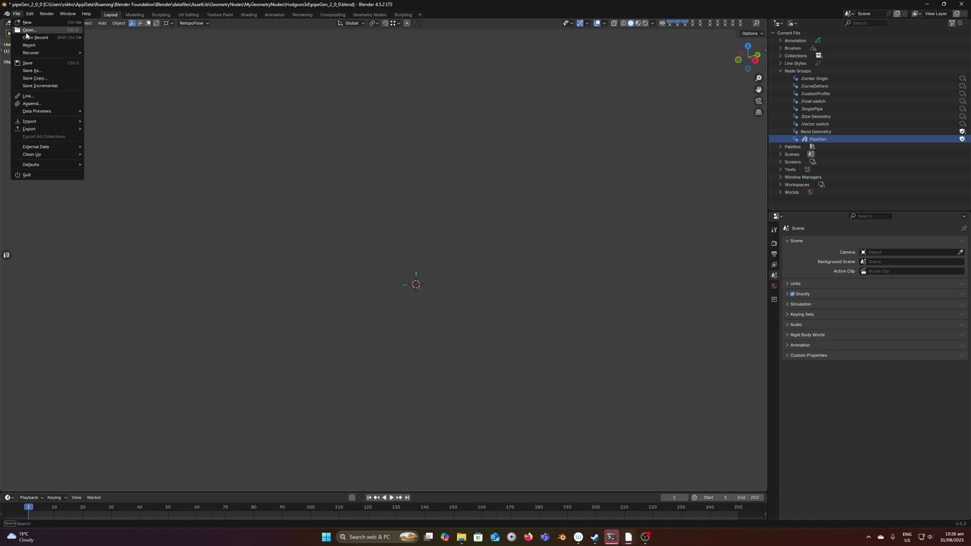
pyautogui.click(27, 35)
pyautogui.click(489, 278)
pyautogui.doubleClick(263, 113)
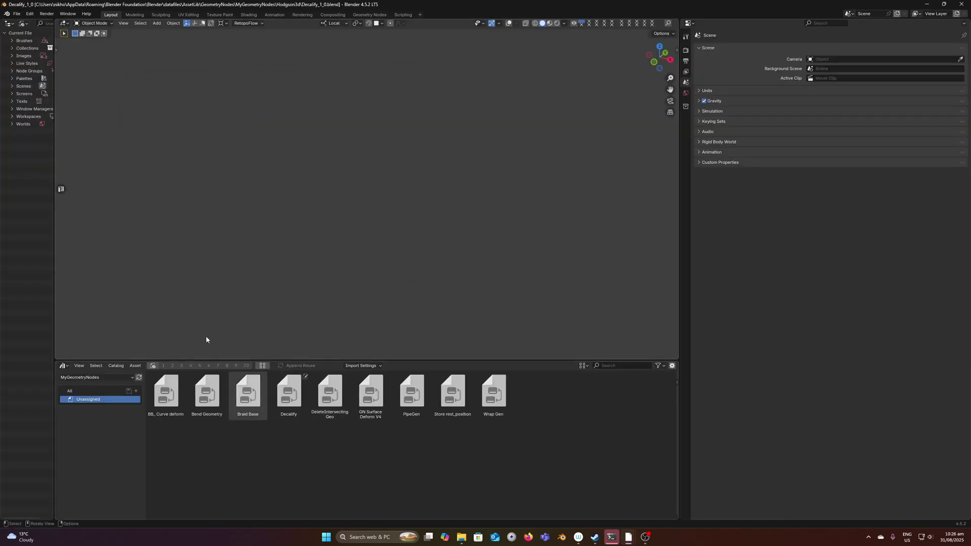
pyautogui.click(64, 368)
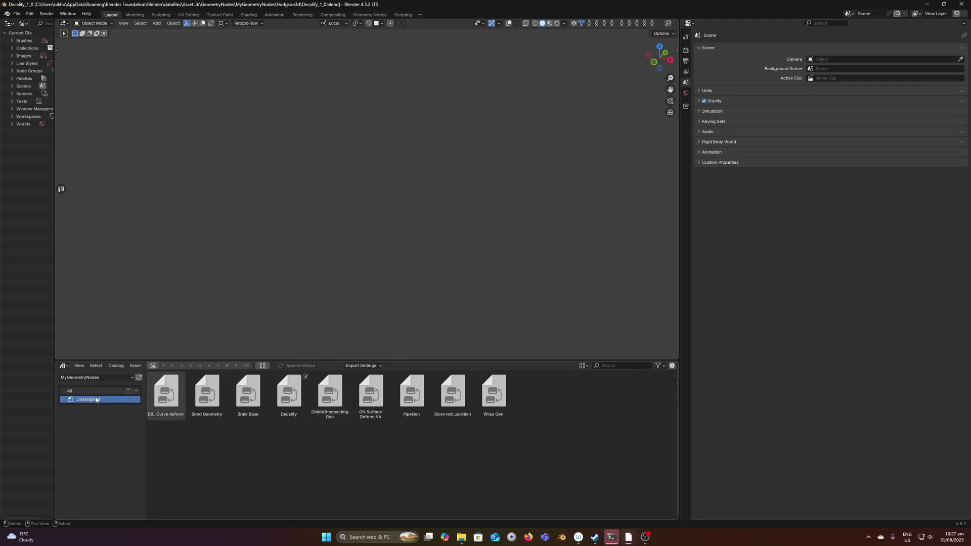
# Step: Create a catalog named Hodgson3d and drag the Decalify asset into it
pyautogui.click(137, 391)
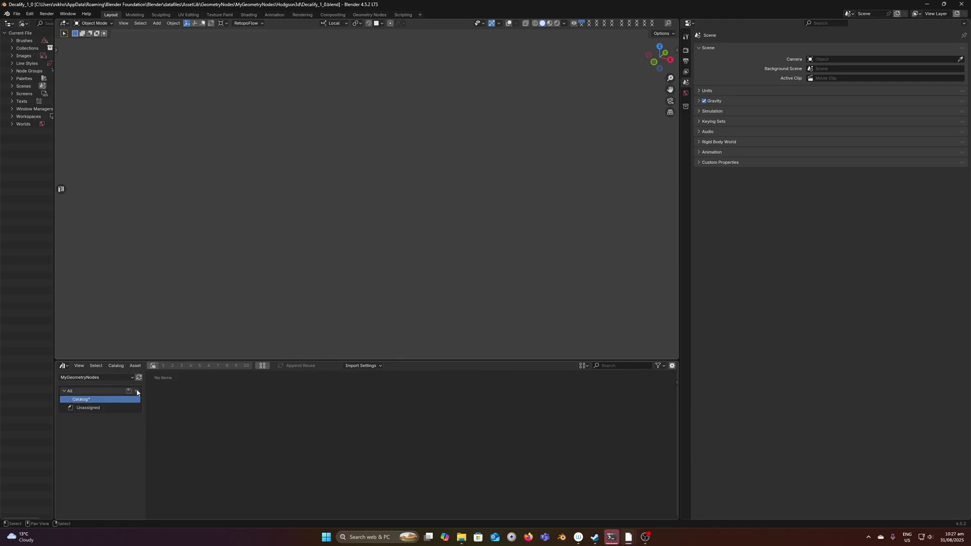
pyautogui.doubleClick(89, 400)
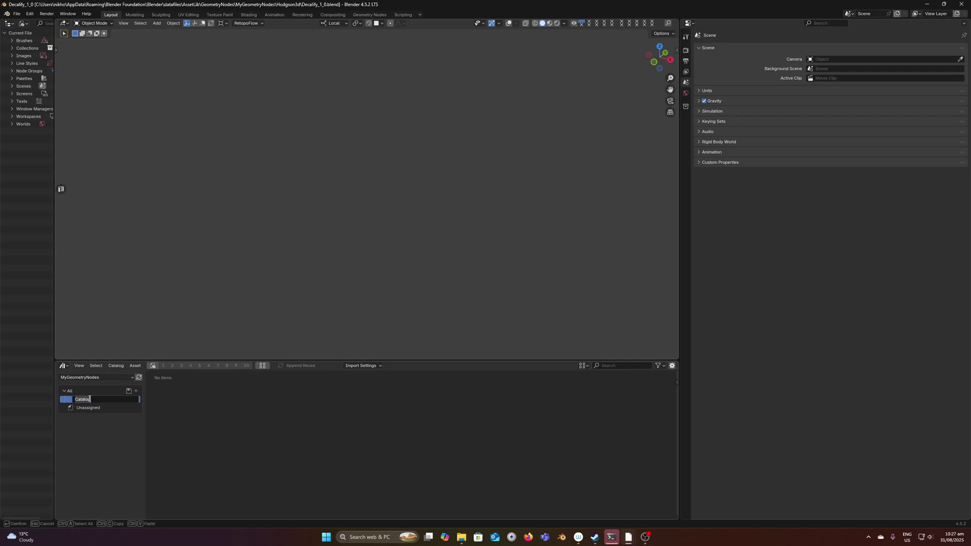
pyautogui.write('Hodgson3d')
pyautogui.press('Return')
pyautogui.click(92, 407)
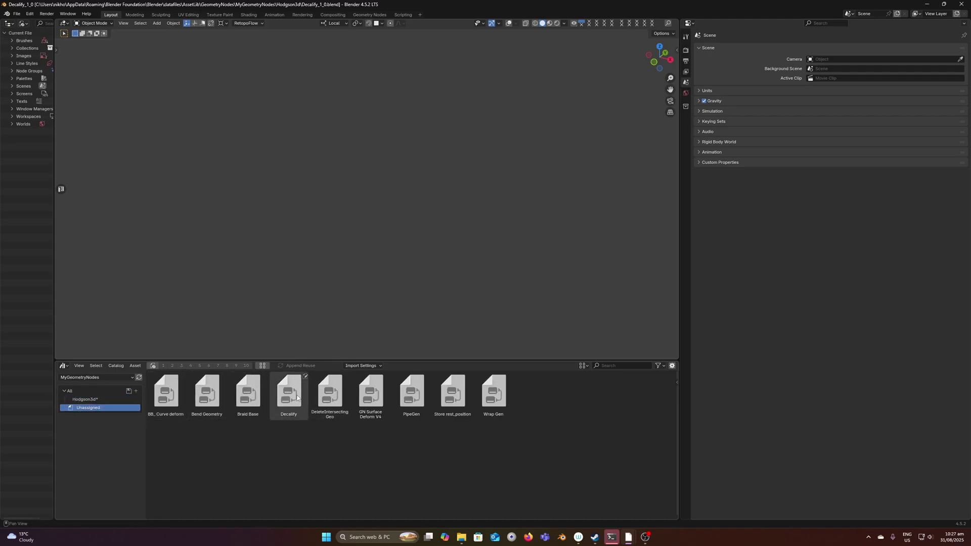
pyautogui.moveTo(297, 394); pyautogui.dragTo(103, 399)
# Step: Save Decalify_1_0.blend and show only the Hodgson3d catalog's assets
pyautogui.click(8, 13)
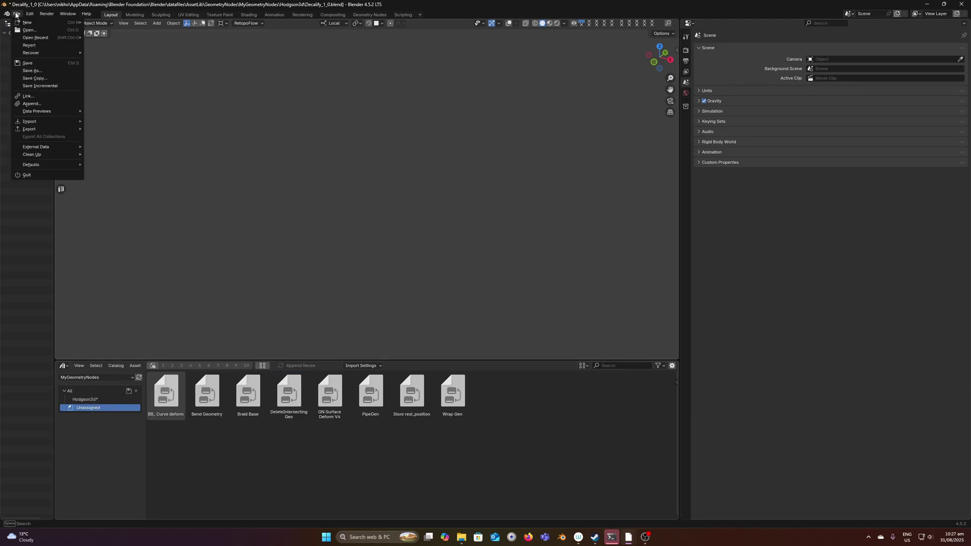
pyautogui.click(31, 64)
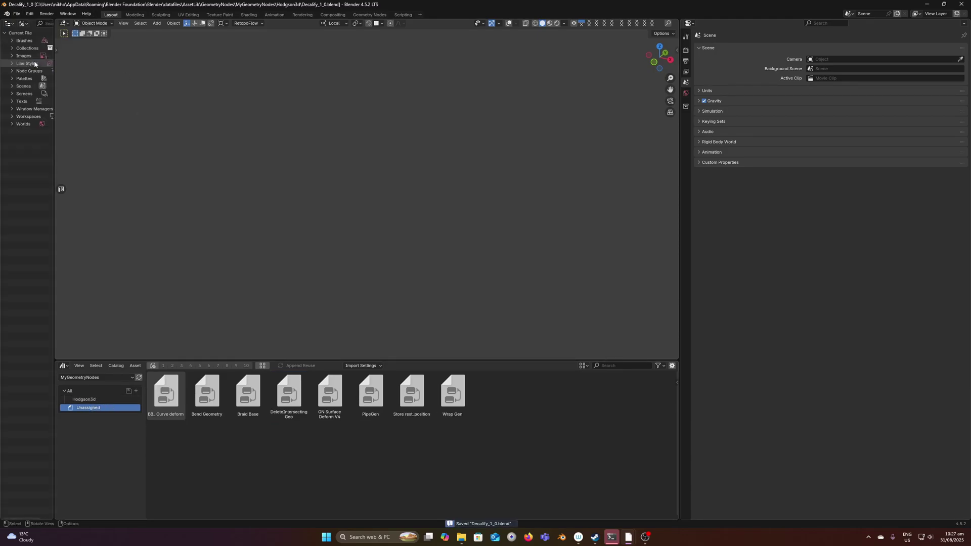
pyautogui.click(84, 399)
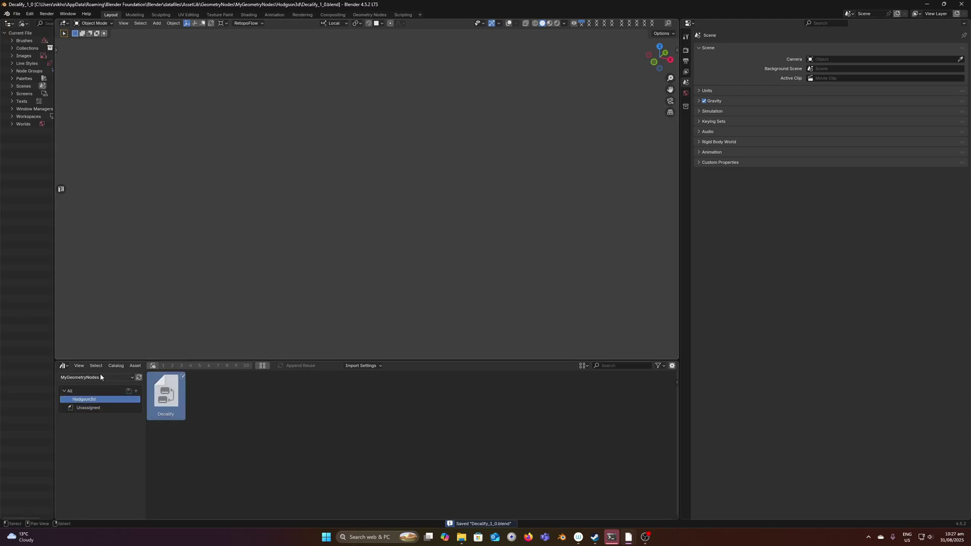
pyautogui.click(17, 14)
# Step: Open Blender Preferences to inspect the Save & Load and File Paths settings
pyautogui.moveTo(23, 23)
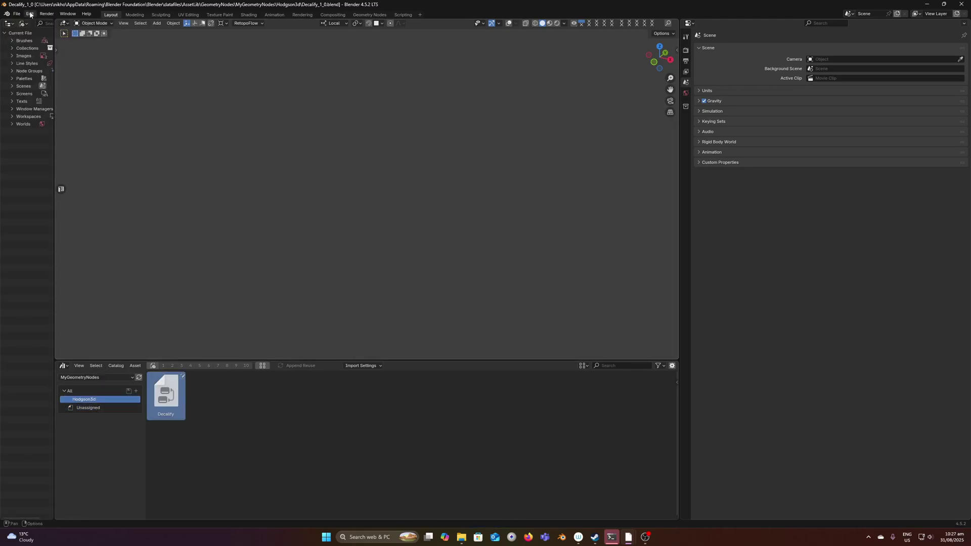
pyautogui.click(55, 108)
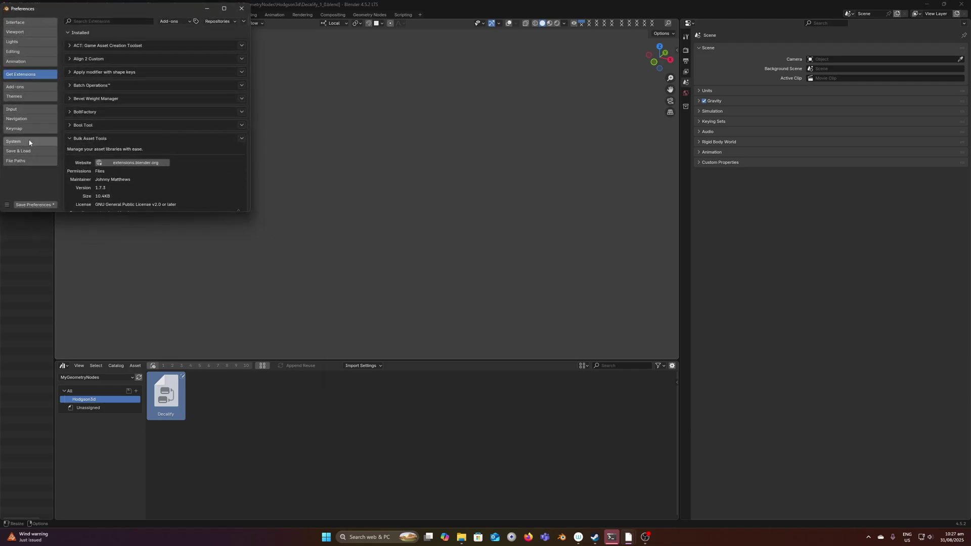
pyautogui.click(28, 150)
pyautogui.click(16, 161)
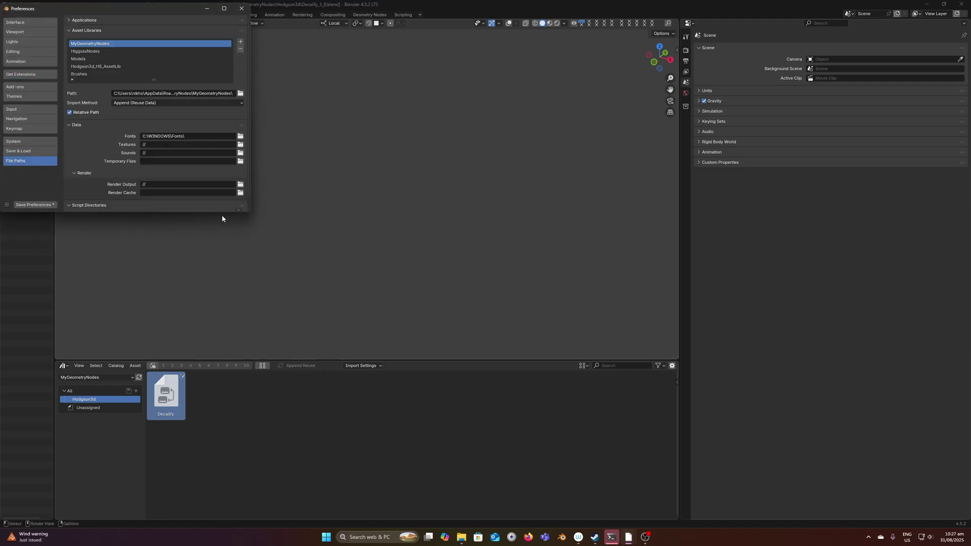
pyautogui.moveTo(221, 212); pyautogui.dragTo(222, 380)
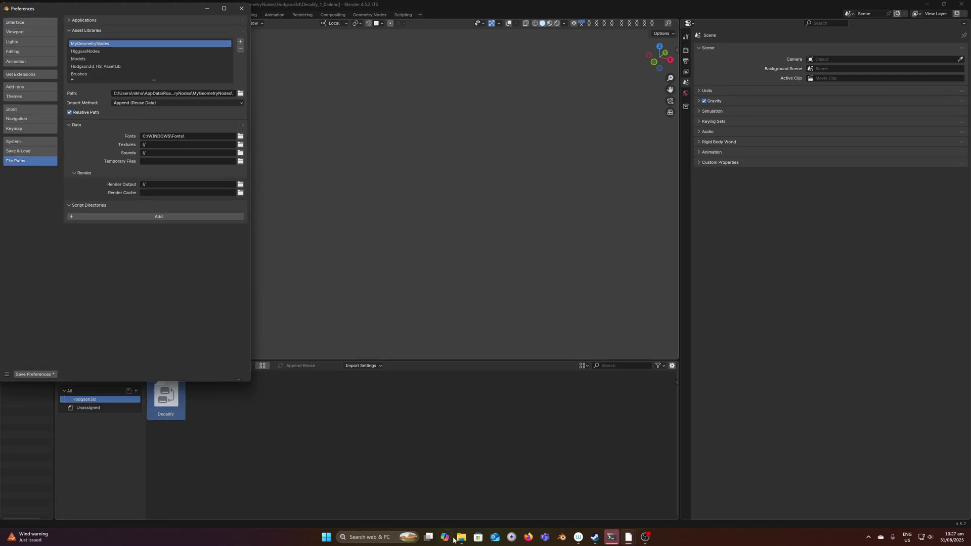
# Step: Go up to MyGeometryNodes in File Explorer, then close Blender's Preferences window
pyautogui.hotkey('alt', 'Tab')
pyautogui.press('Return')
pyautogui.click(491, 107)
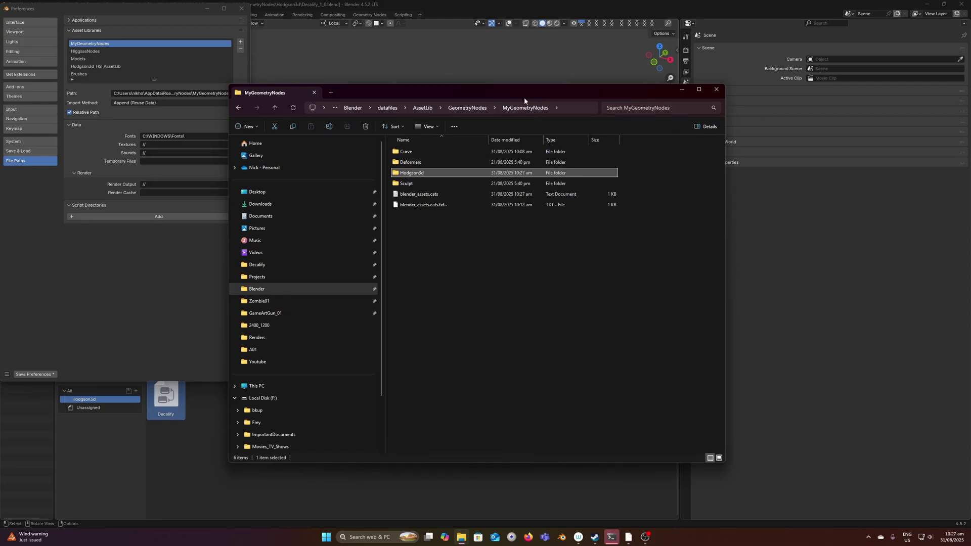
pyautogui.click(682, 89)
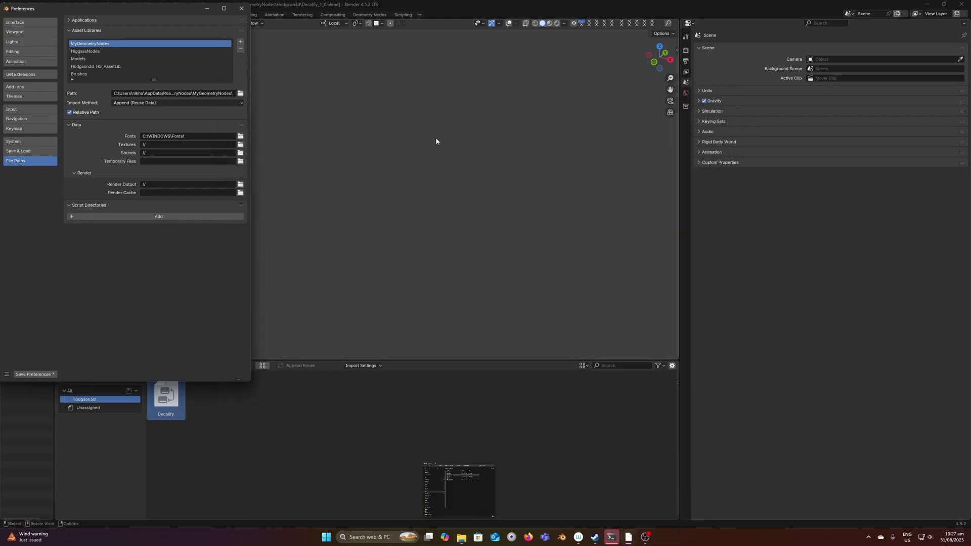
pyautogui.click(241, 8)
pyautogui.click(91, 378)
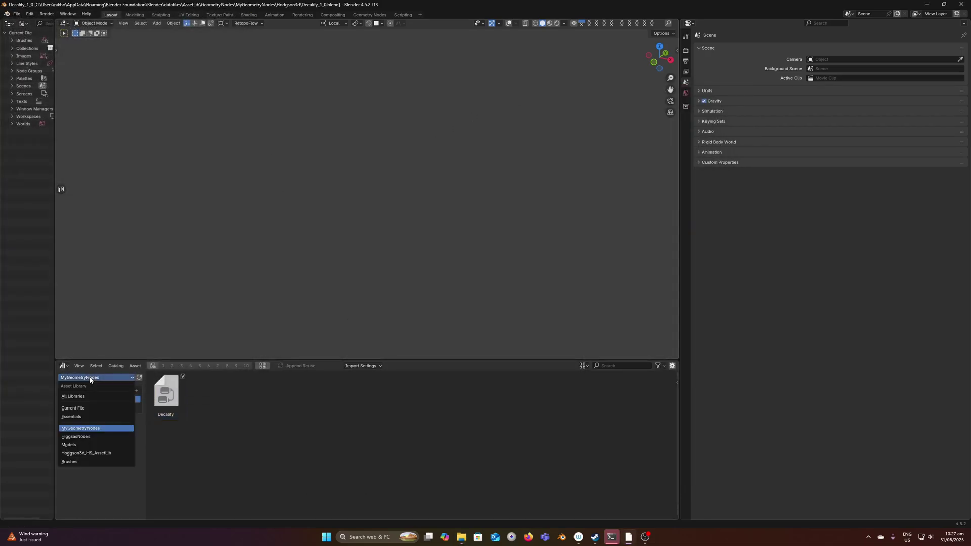
# Step: Show the Unassigned MyGeometryNodes assets and select PipeGen and Wrap Gen
pyautogui.click(88, 429)
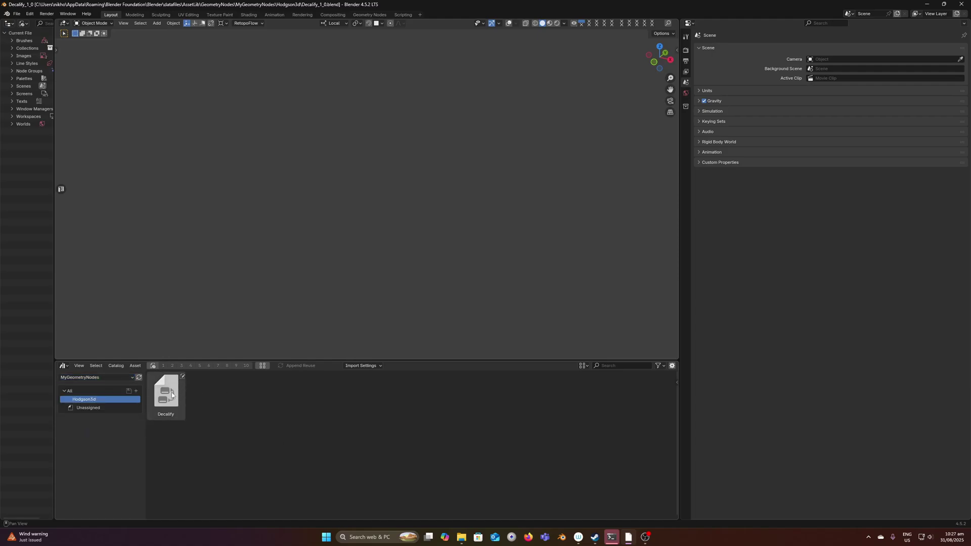
pyautogui.click(98, 408)
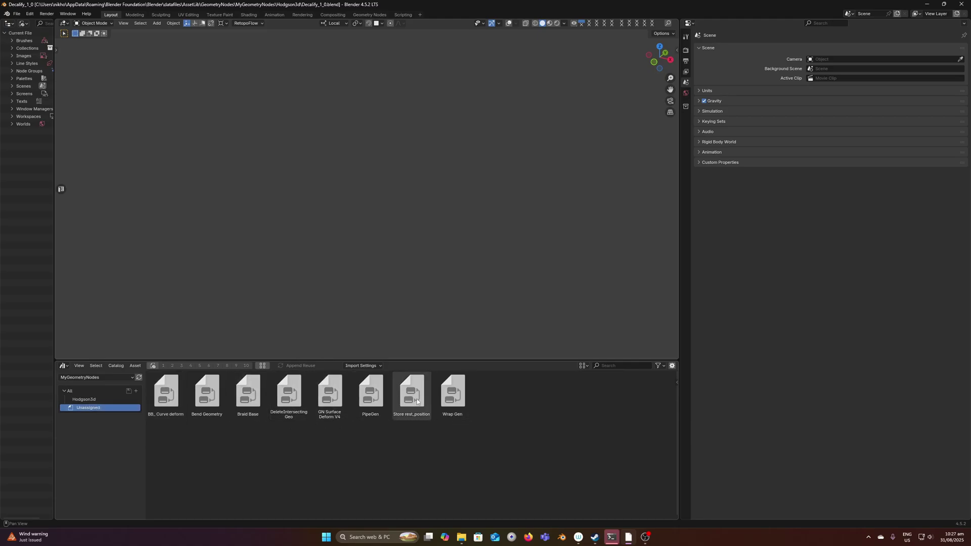
pyautogui.click(452, 392)
pyautogui.click(370, 392)
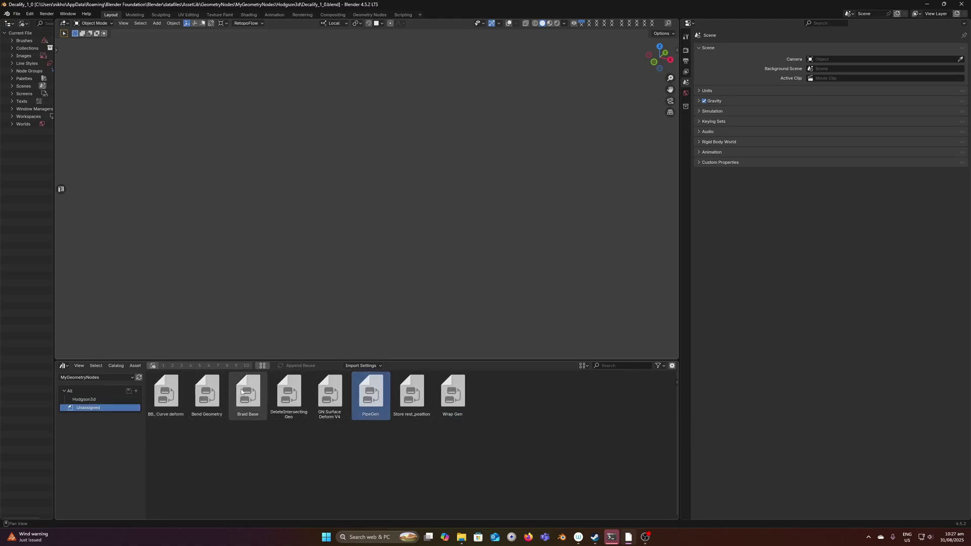
pyautogui.click(457, 397)
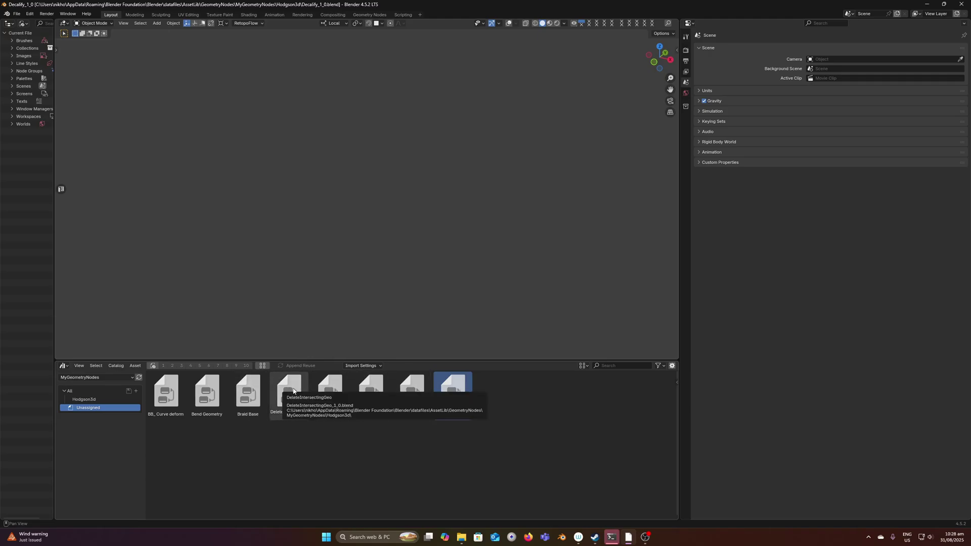
pyautogui.click(30, 14)
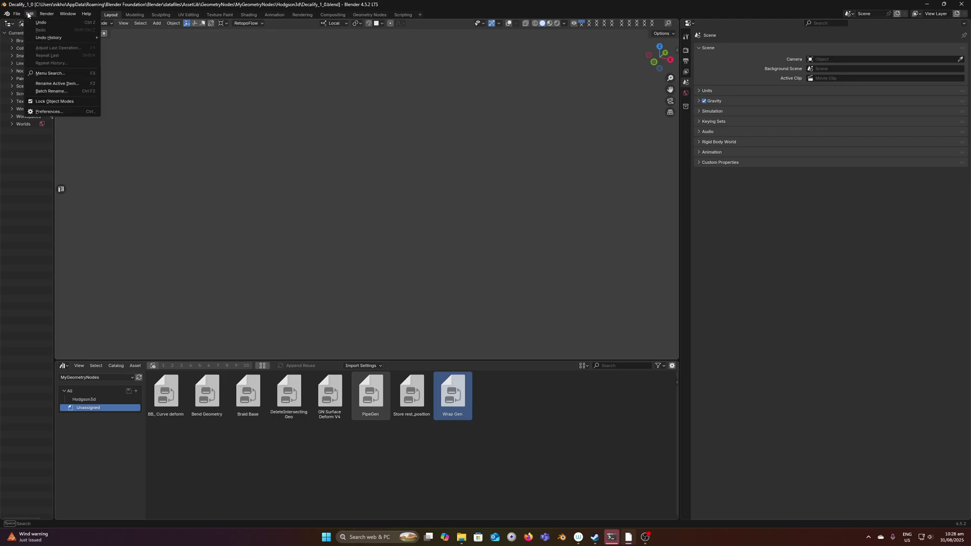
pyautogui.click(50, 110)
pyautogui.click(40, 72)
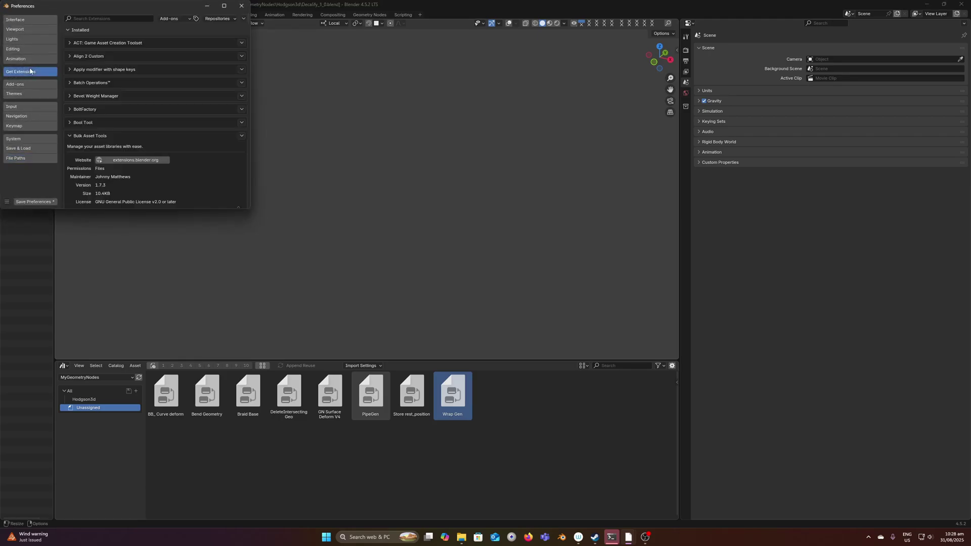
pyautogui.click(114, 18)
pyautogui.write('bulk')
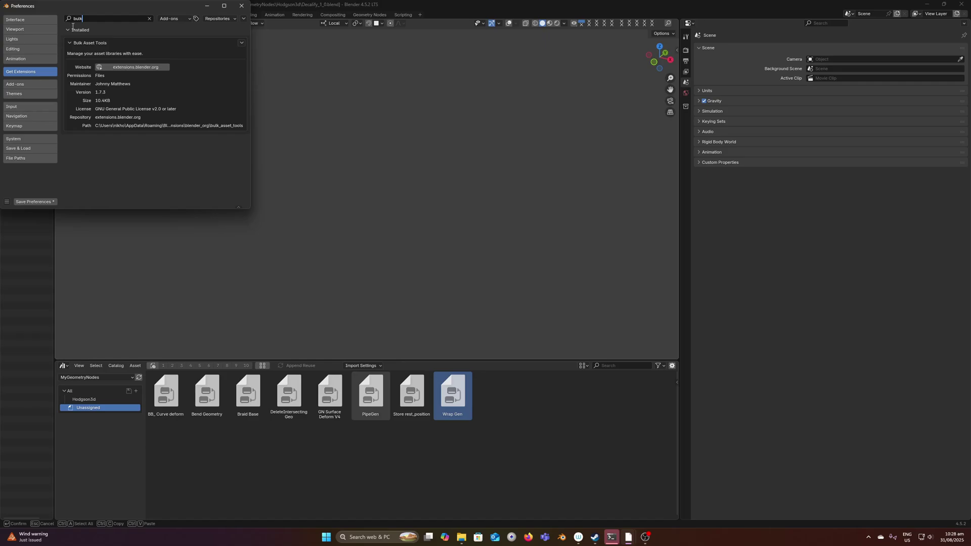
pyautogui.moveTo(96, 6); pyautogui.dragTo(107, 25)
pyautogui.click(253, 26)
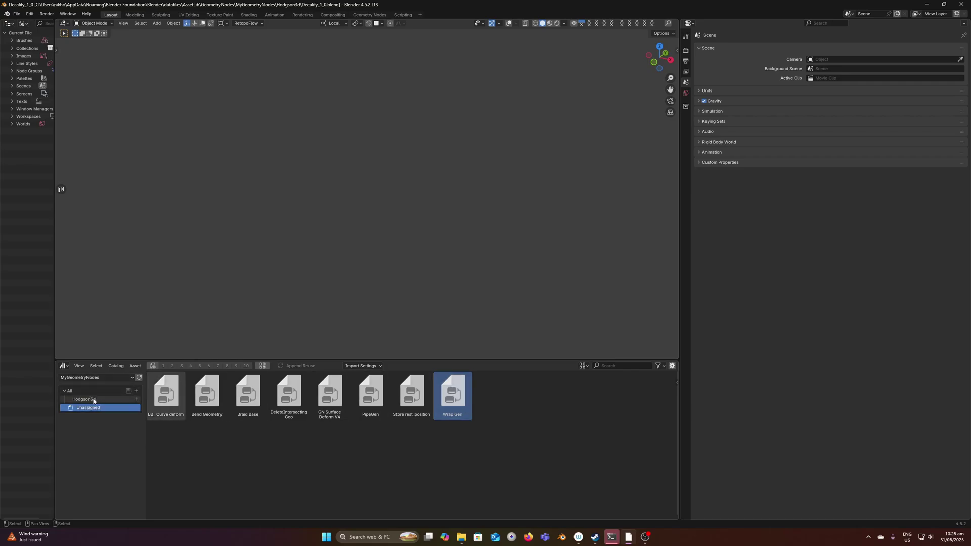
# Step: Use Asset Mover to send DeleteIntersecting Geo, PipeGen and Wrap Gen to Hodgson3d
pyautogui.keyDown('ctrl'); pyautogui.click(372, 397); pyautogui.keyUp('ctrl')
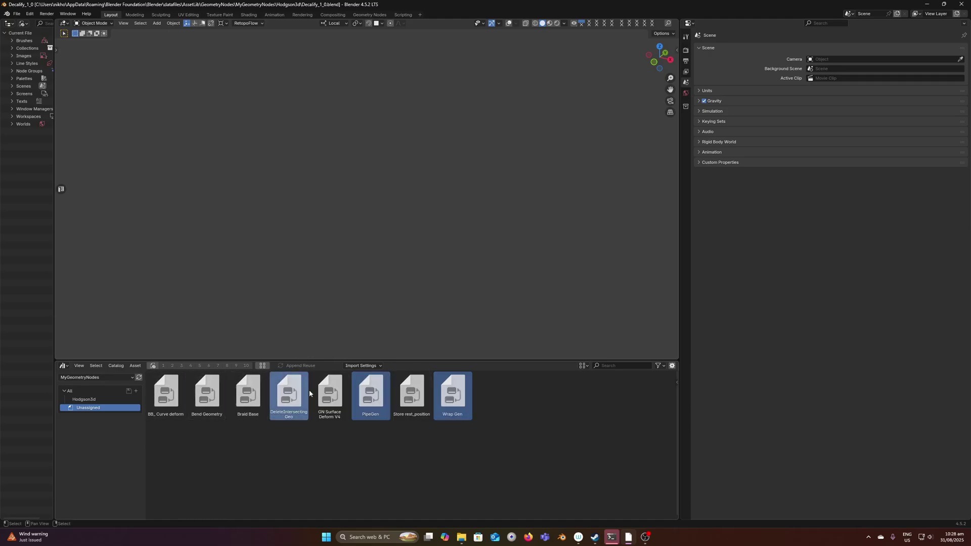
pyautogui.rightClick(293, 390)
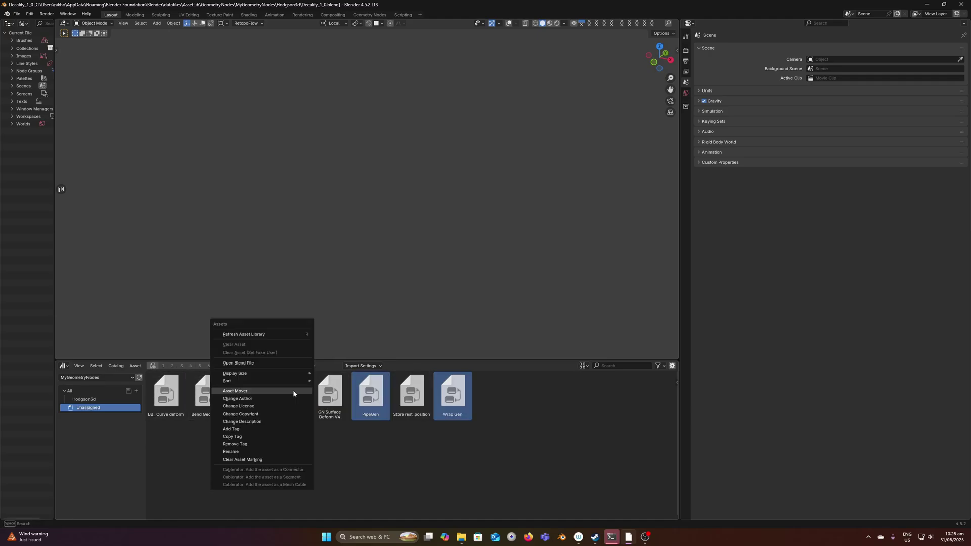
pyautogui.click(243, 391)
pyautogui.click(257, 394)
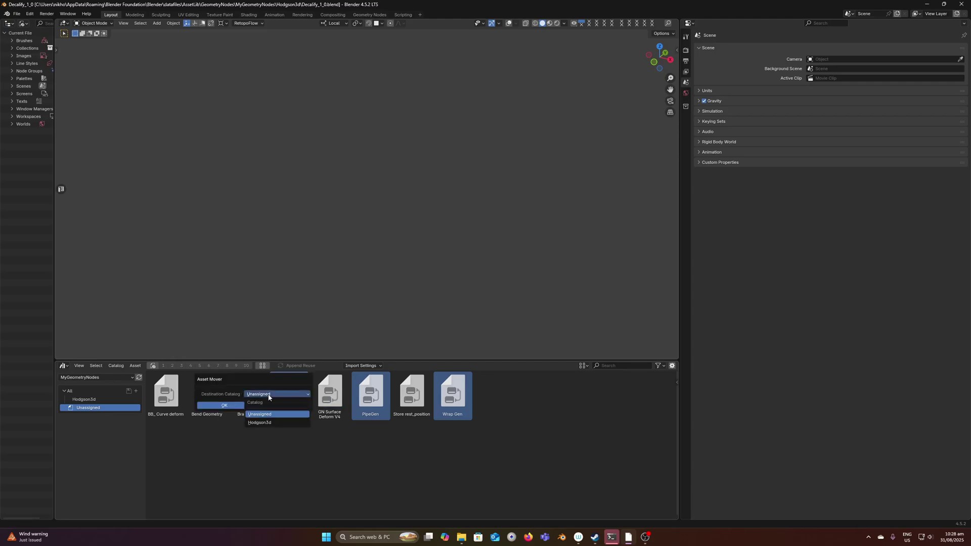
pyautogui.click(262, 422)
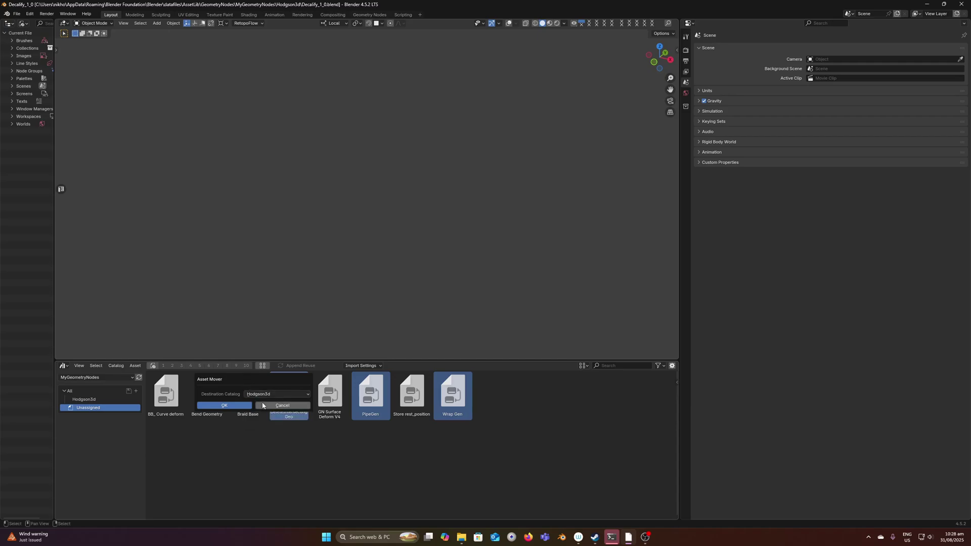
pyautogui.click(236, 406)
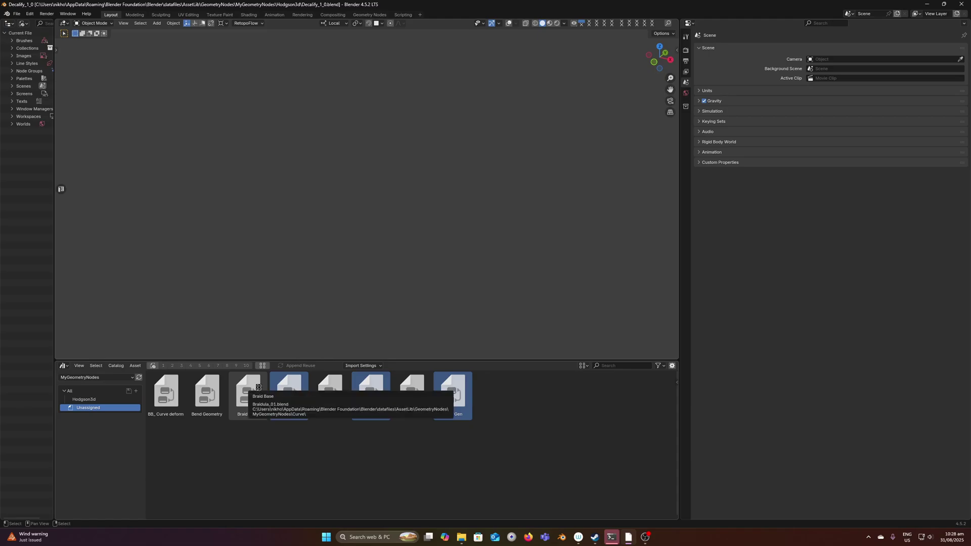
# Step: Save the library blend file and view the Hodgson3d catalog
pyautogui.click(17, 14)
pyautogui.click(31, 62)
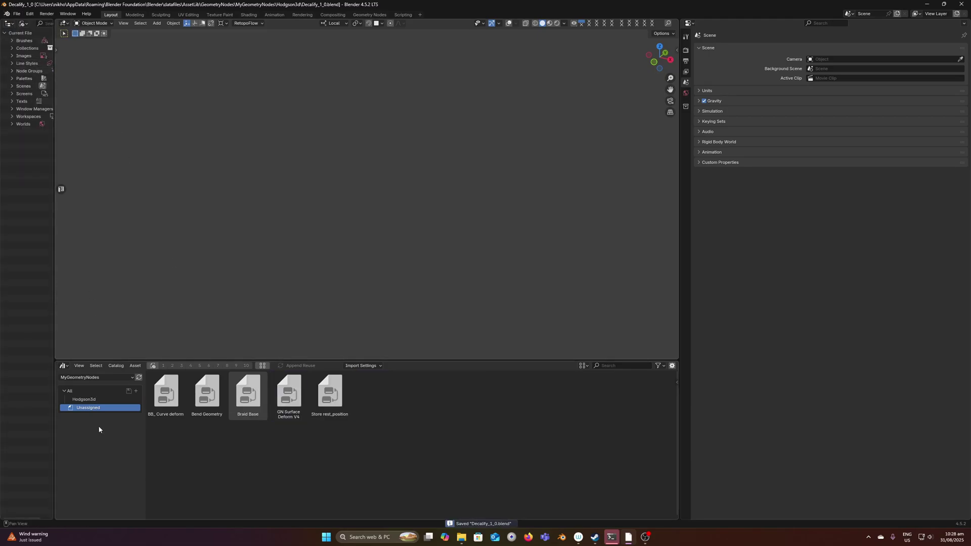
pyautogui.click(94, 399)
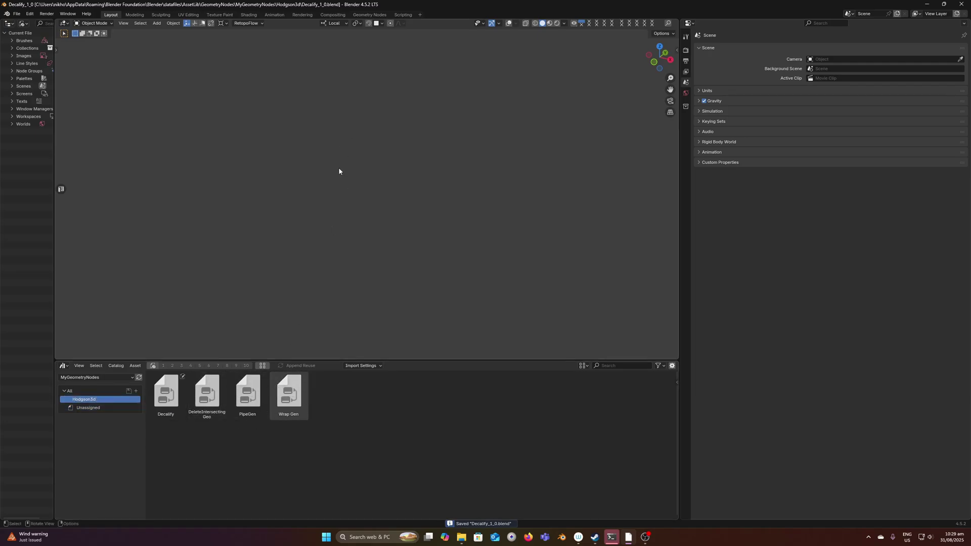
# Step: Add a cube to the scene with Shift+A and scale it up
pyautogui.hotkey('shift', 'a')
pyautogui.moveTo(349, 205)
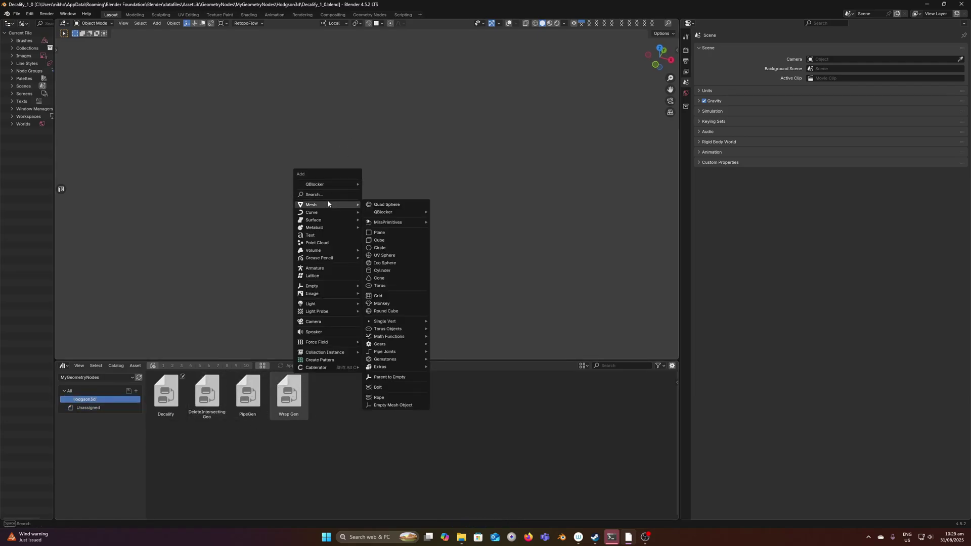
pyautogui.click(383, 241)
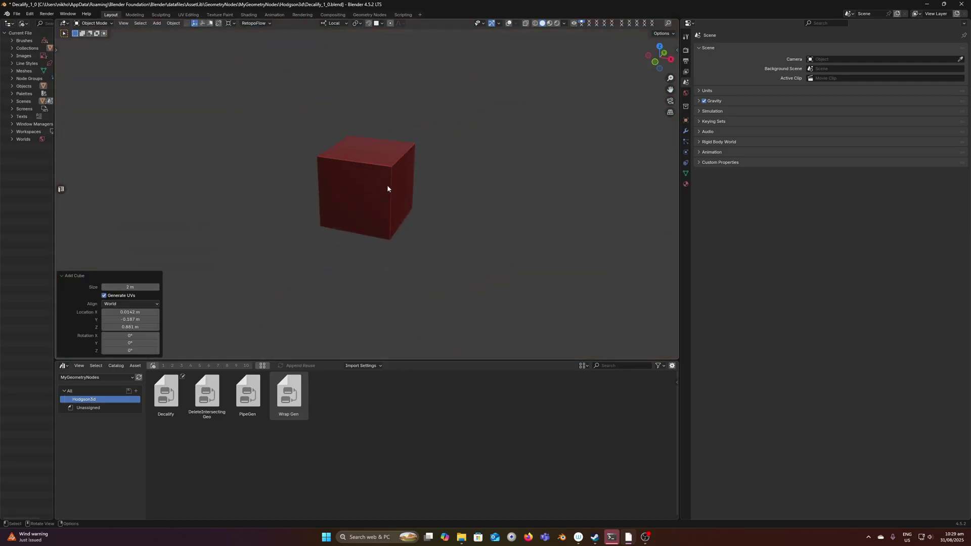
pyautogui.press('s')
# Step: Drop the Decalify asset onto the cube, then delete its Decalify modifier
pyautogui.click(425, 197)
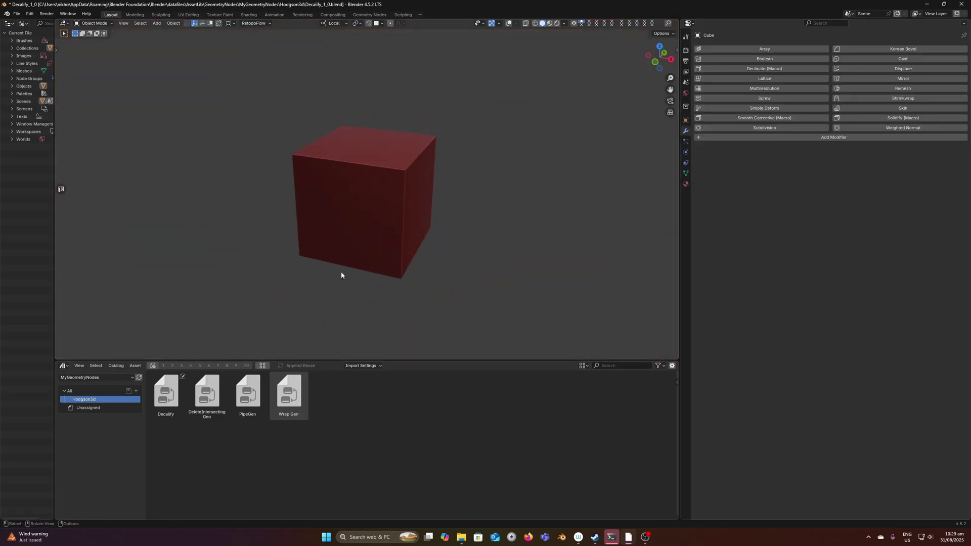
pyautogui.moveTo(167, 397); pyautogui.dragTo(390, 167)
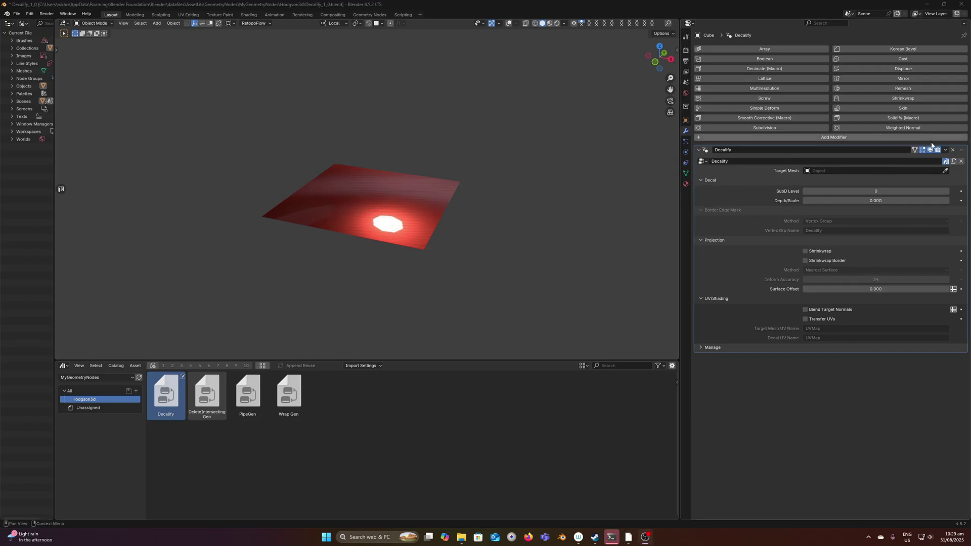
pyautogui.click(953, 150)
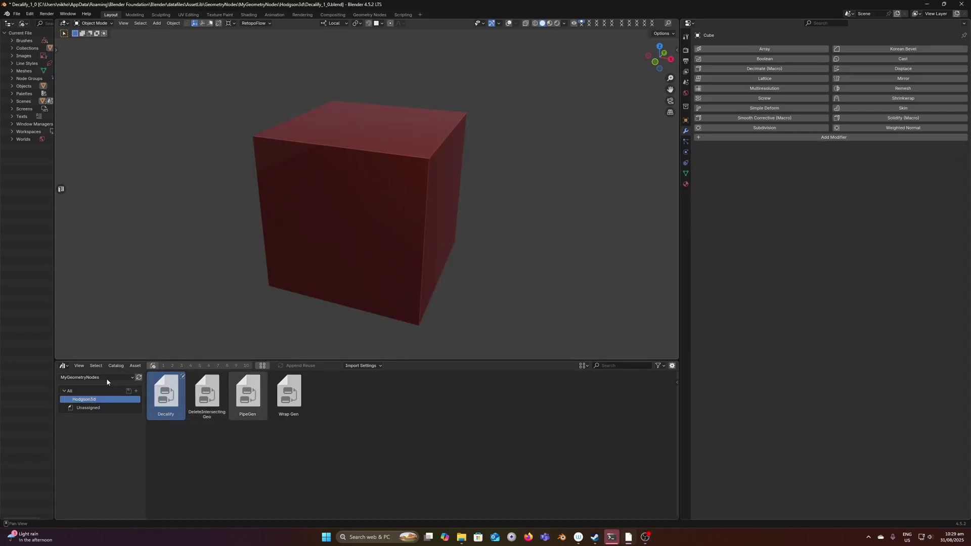
pyautogui.click(809, 137)
pyautogui.click(783, 147)
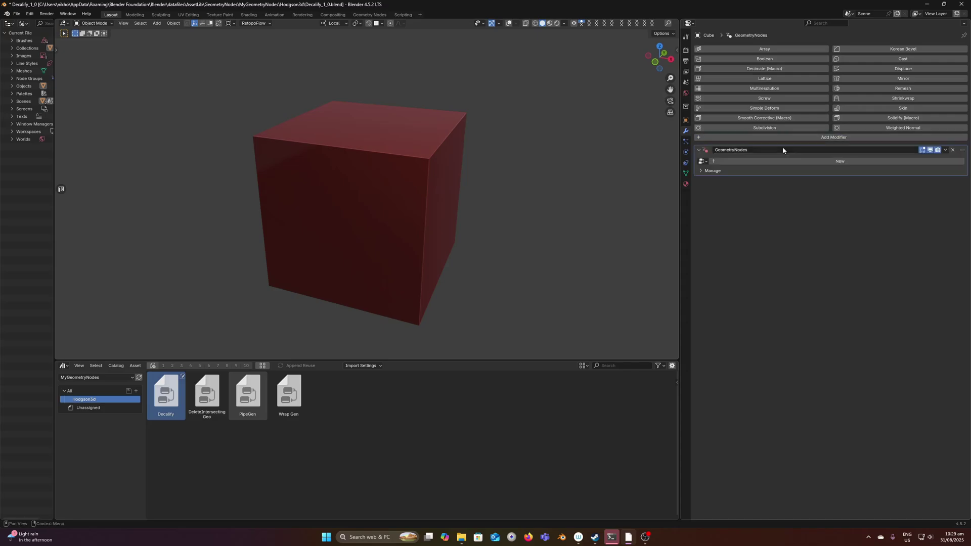
pyautogui.click(703, 161)
pyautogui.click(723, 161)
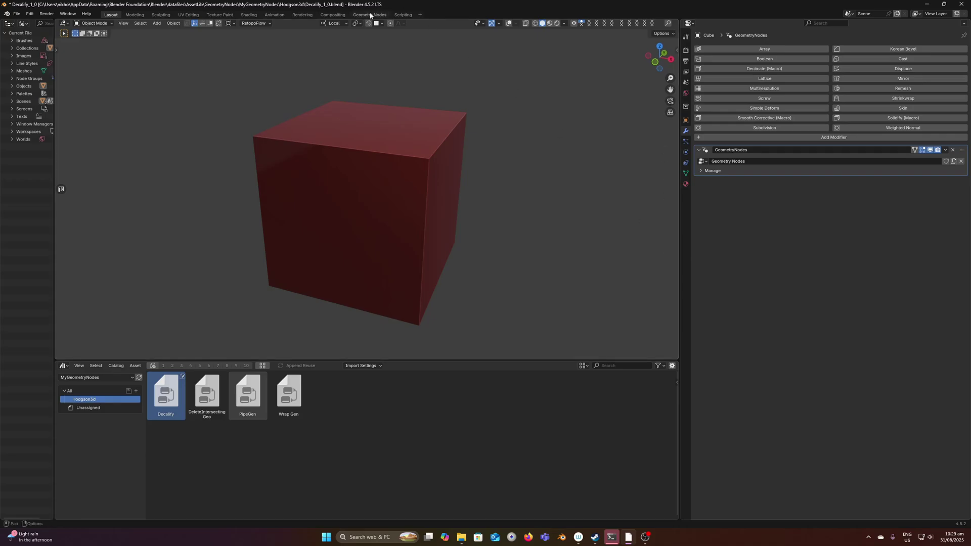
pyautogui.click(369, 15)
pyautogui.hotkey('shift', 'a')
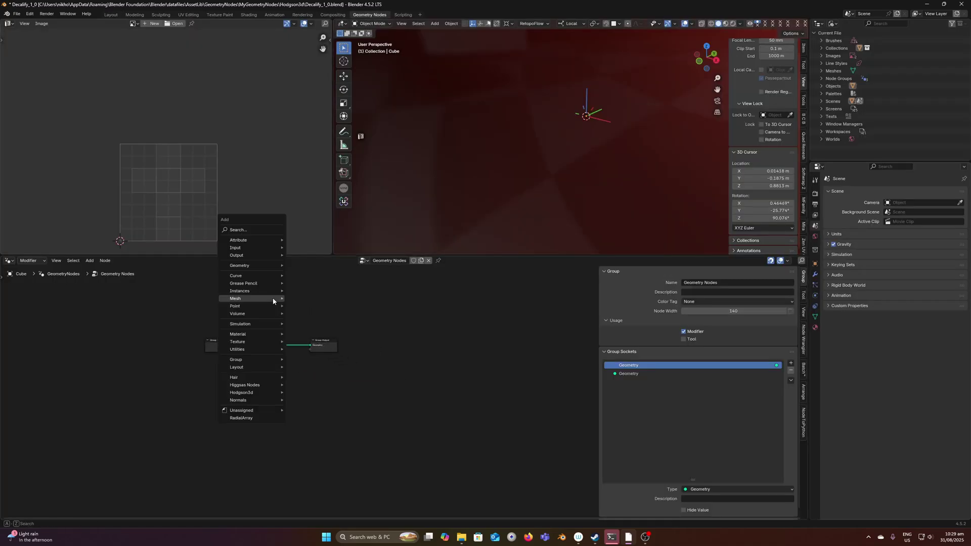
pyautogui.write('deca')
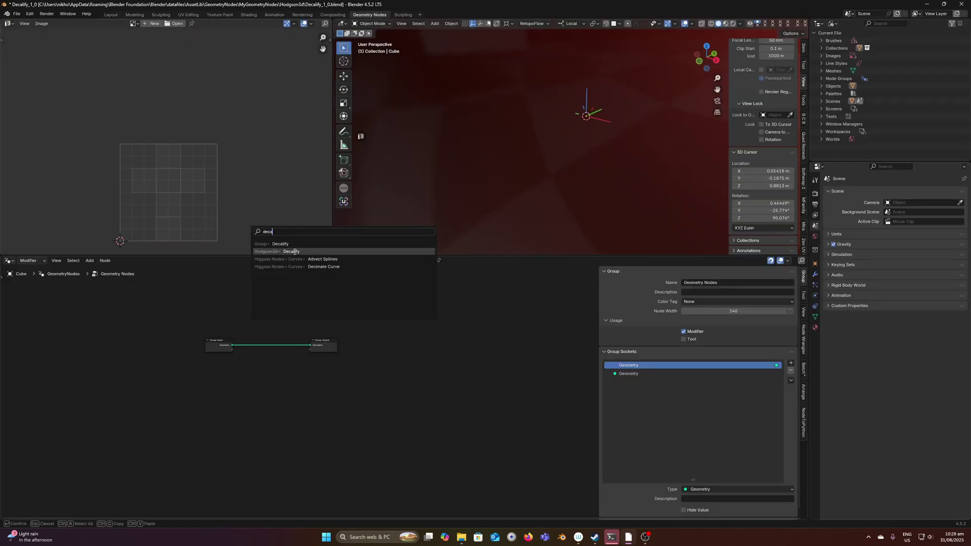
pyautogui.click(293, 251)
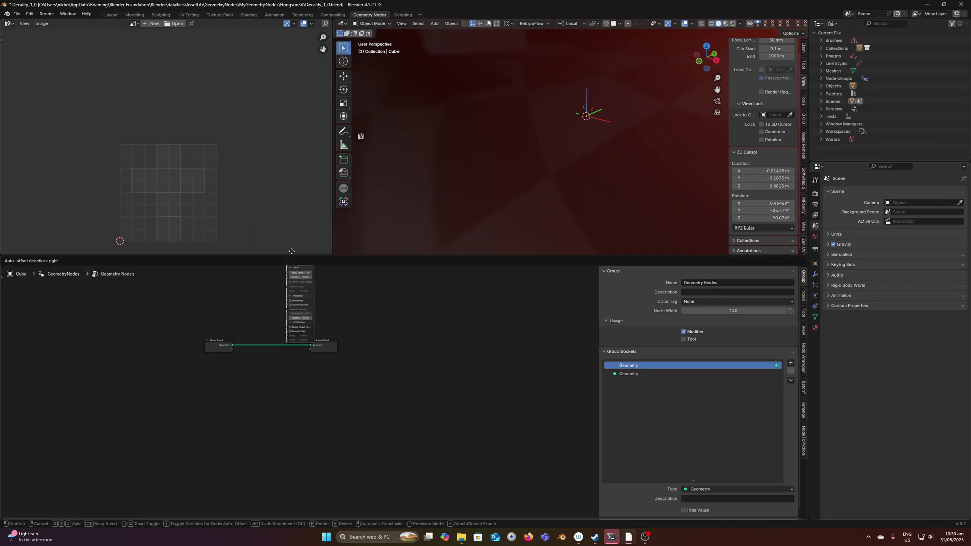
pyautogui.scroll(2, 207, 372)
pyautogui.click(320, 345)
pyautogui.moveTo(321, 346); pyautogui.dragTo(339, 327)
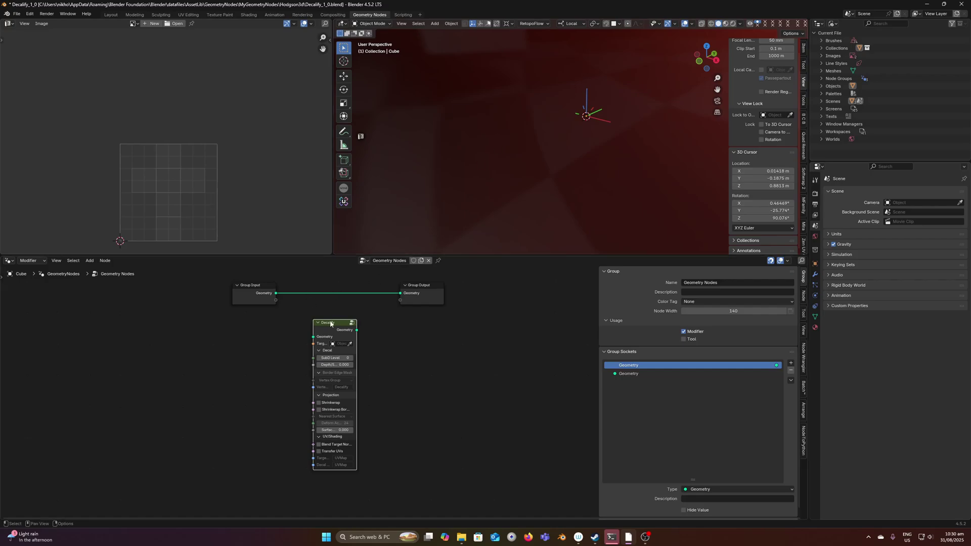
pyautogui.press('Delete')
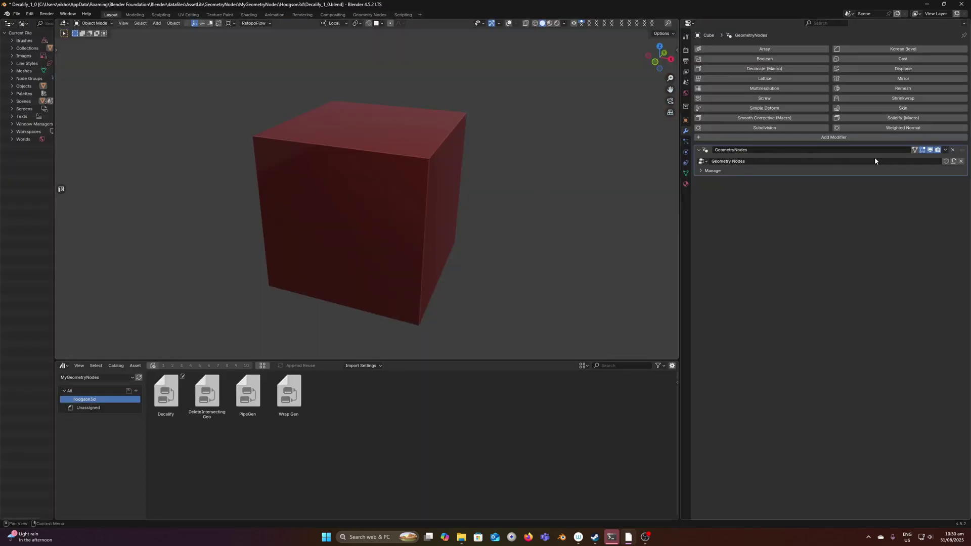
# Step: Replace the cube's Geometry Nodes modifier by dropping Decalify onto it again
pyautogui.click(952, 150)
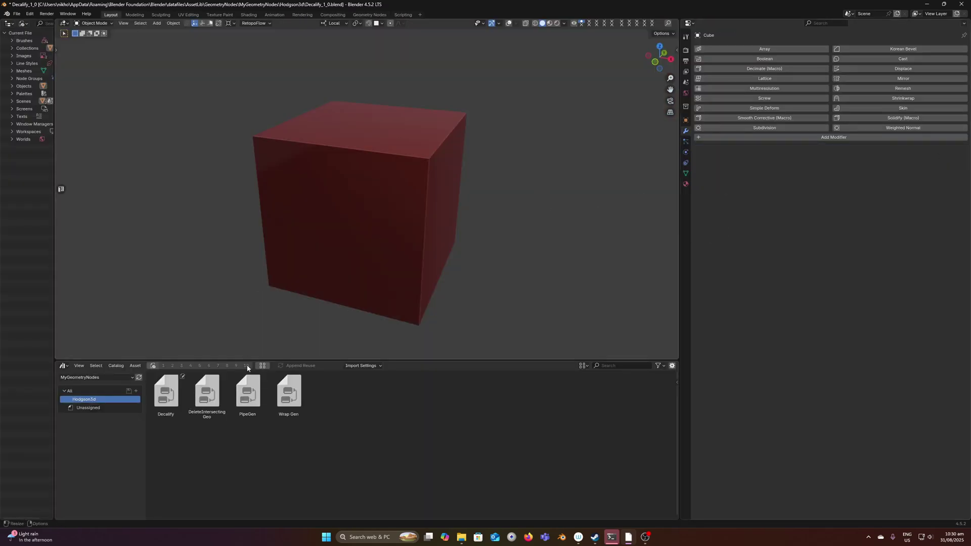
pyautogui.moveTo(159, 398); pyautogui.dragTo(381, 153)
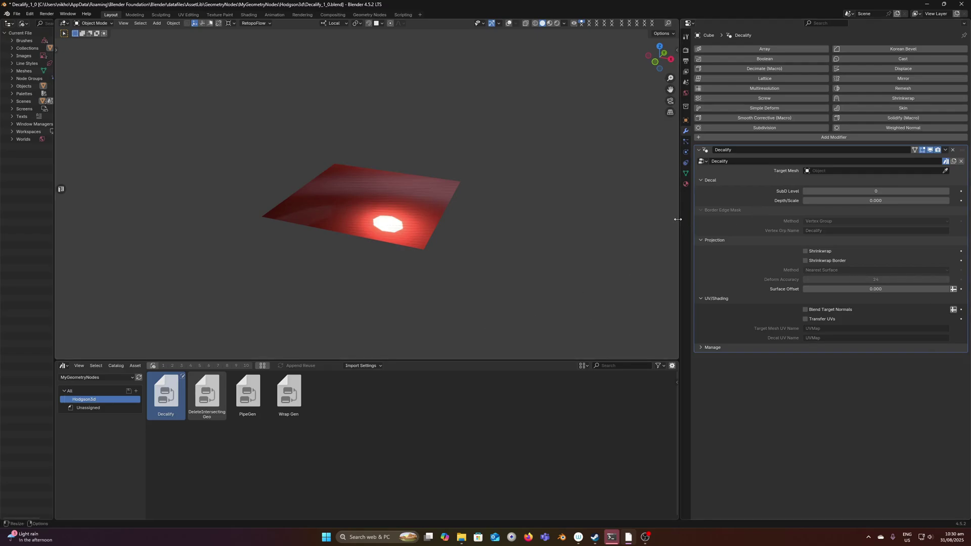
pyautogui.moveTo(448, 191); pyautogui.dragTo(447, 198, button='middle')
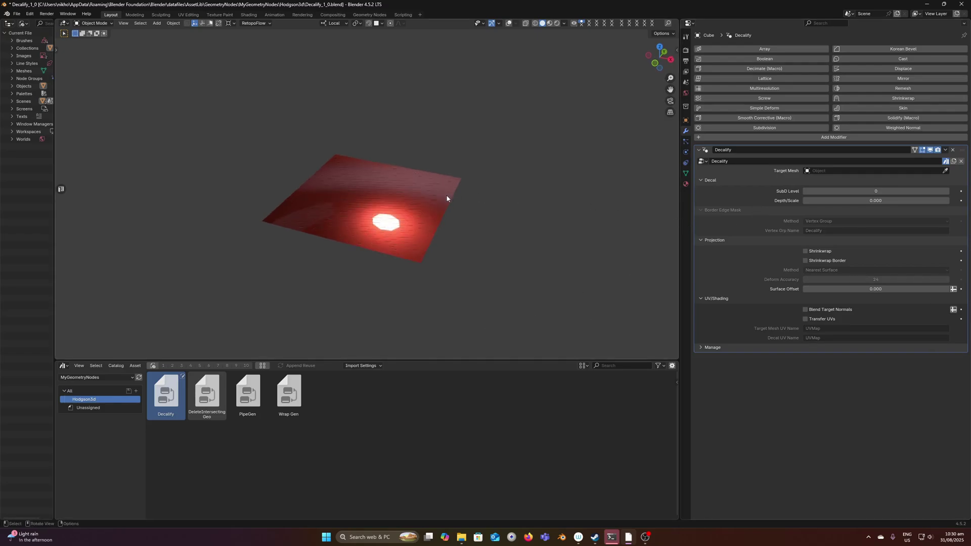
# Step: Open the recent start_03.blend without saving the decal file
pyautogui.click(17, 14)
pyautogui.moveTo(35, 38)
pyautogui.click(132, 52)
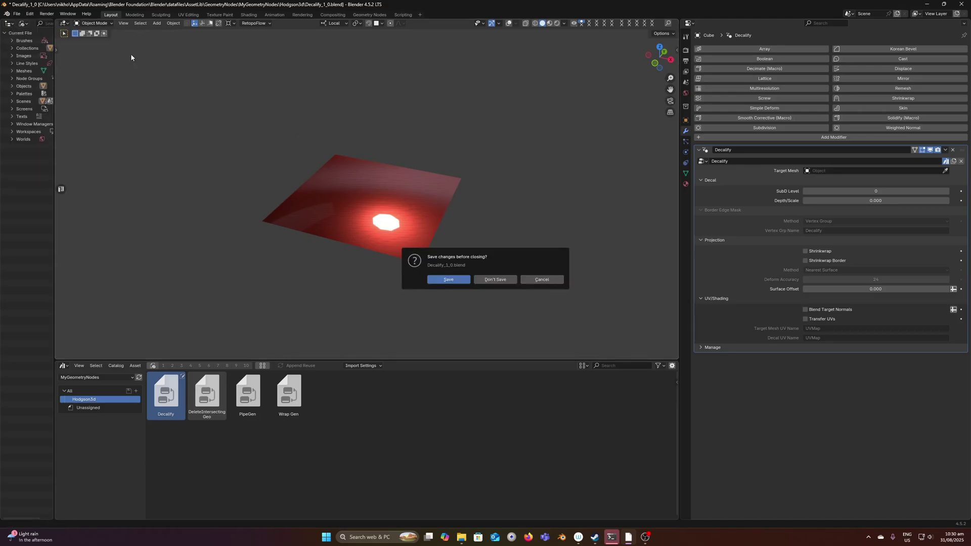
pyautogui.click(493, 279)
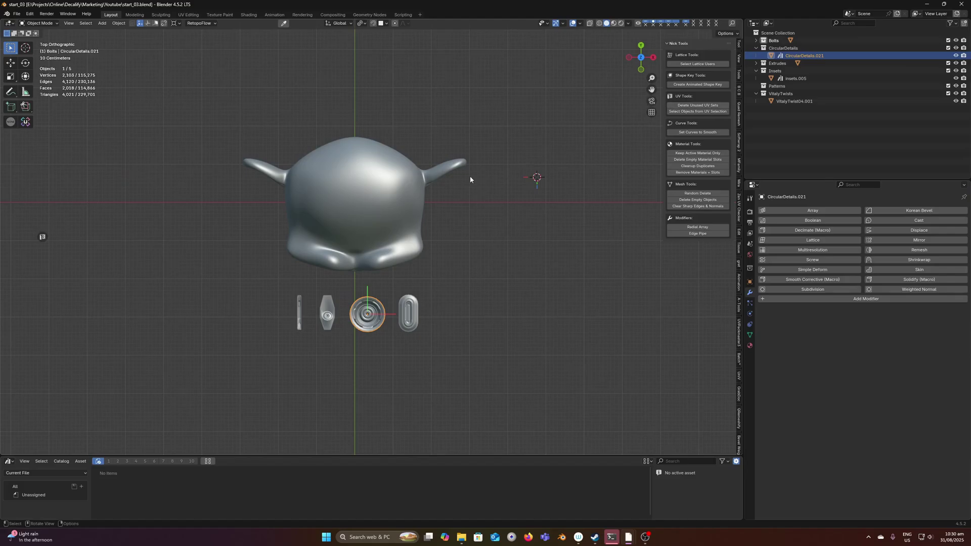
pyautogui.moveTo(469, 177); pyautogui.dragTo(455, 119, button='middle')
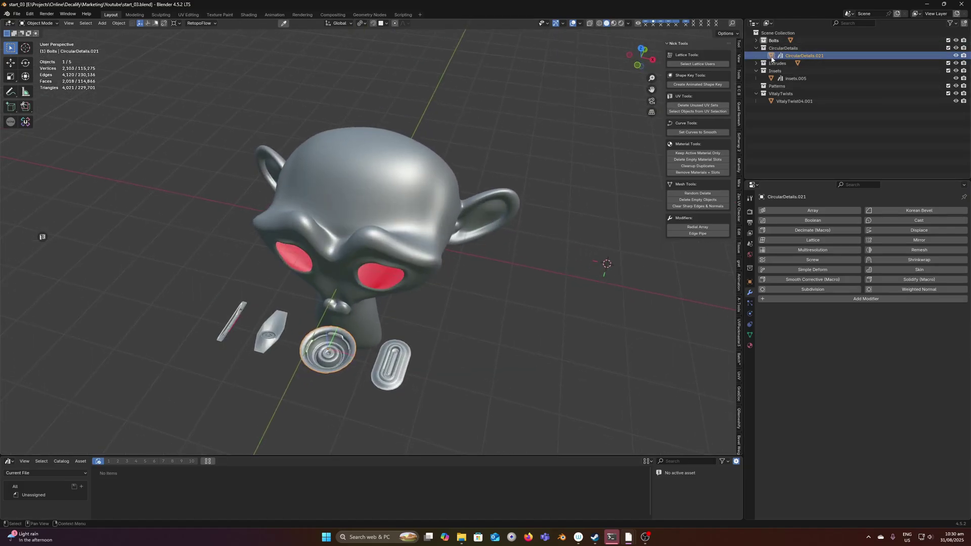
# Step: Delete the file's node groups from the Outliner's Blender File view
pyautogui.click(767, 23)
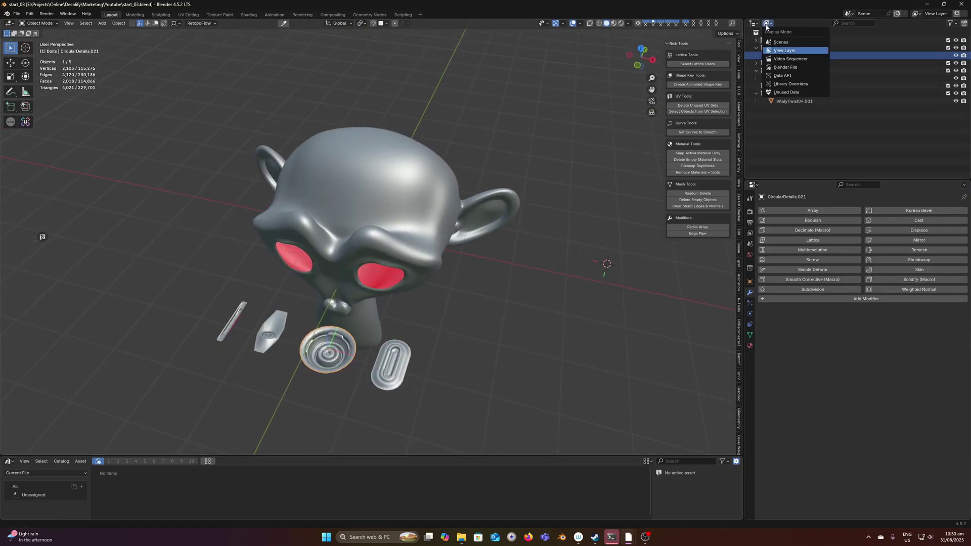
pyautogui.click(786, 67)
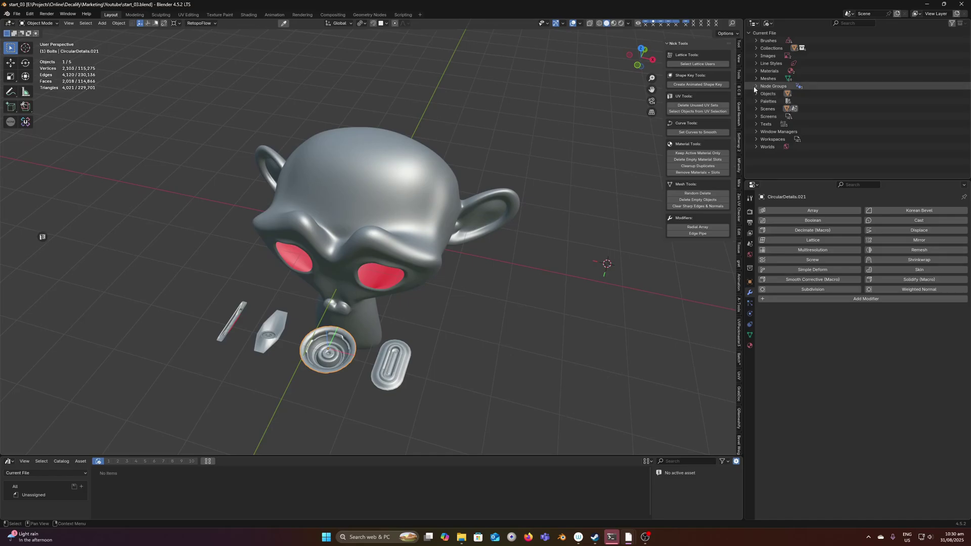
pyautogui.click(756, 86)
pyautogui.click(788, 94)
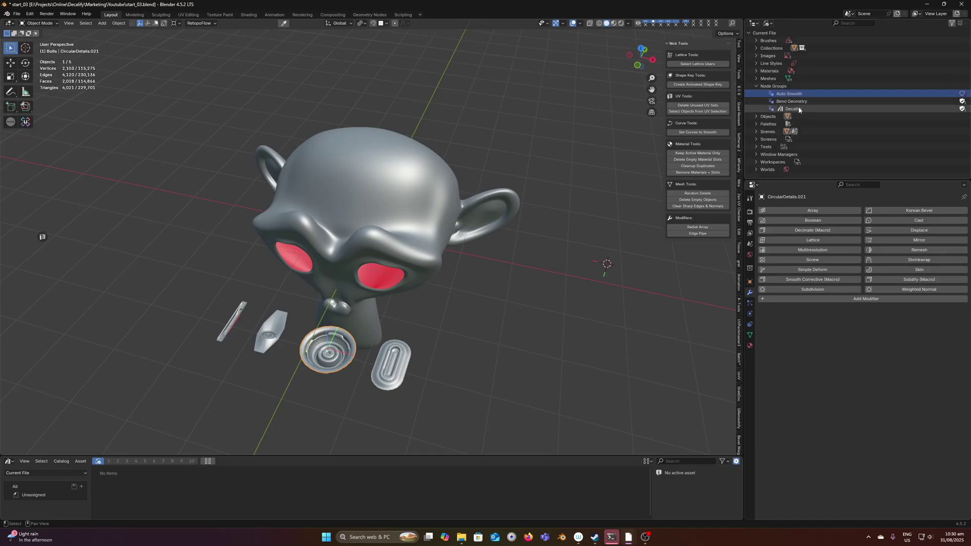
pyautogui.rightClick(798, 110)
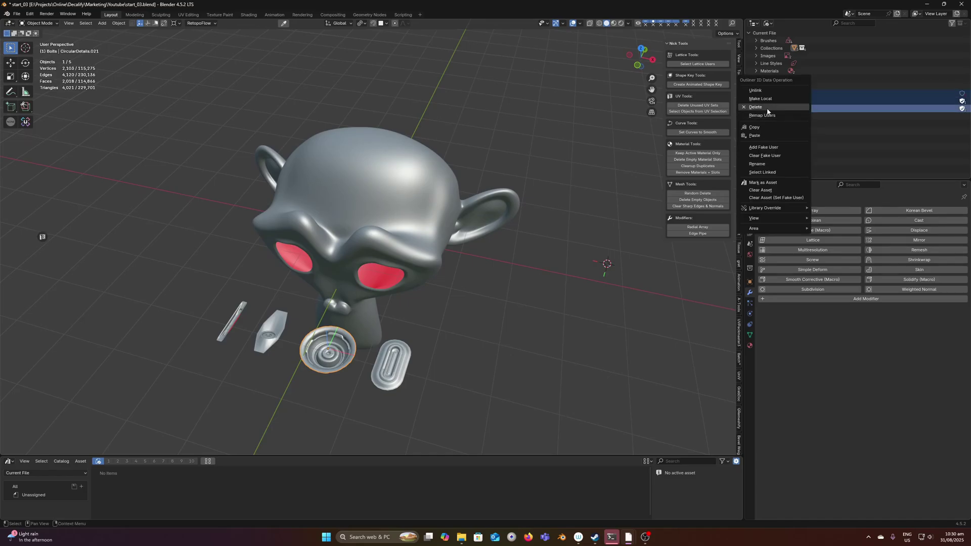
pyautogui.click(778, 109)
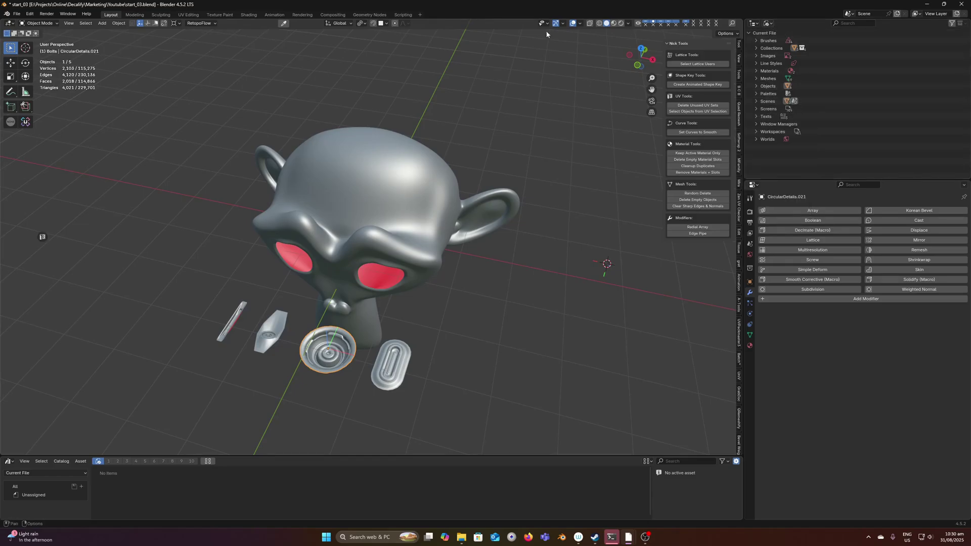
# Step: Start File > Append and point the browser at the Hodgson3d folder path copied from File Explorer
pyautogui.click(16, 14)
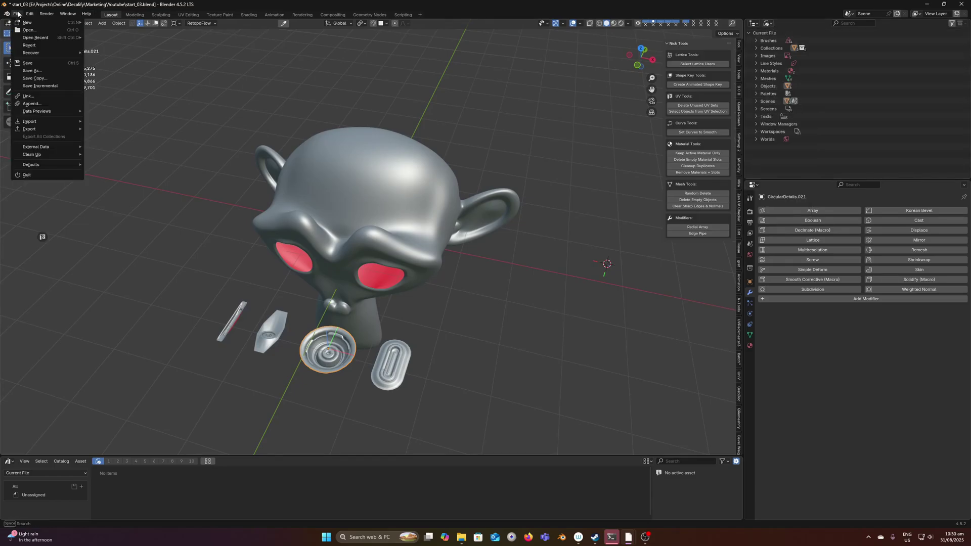
pyautogui.click(45, 103)
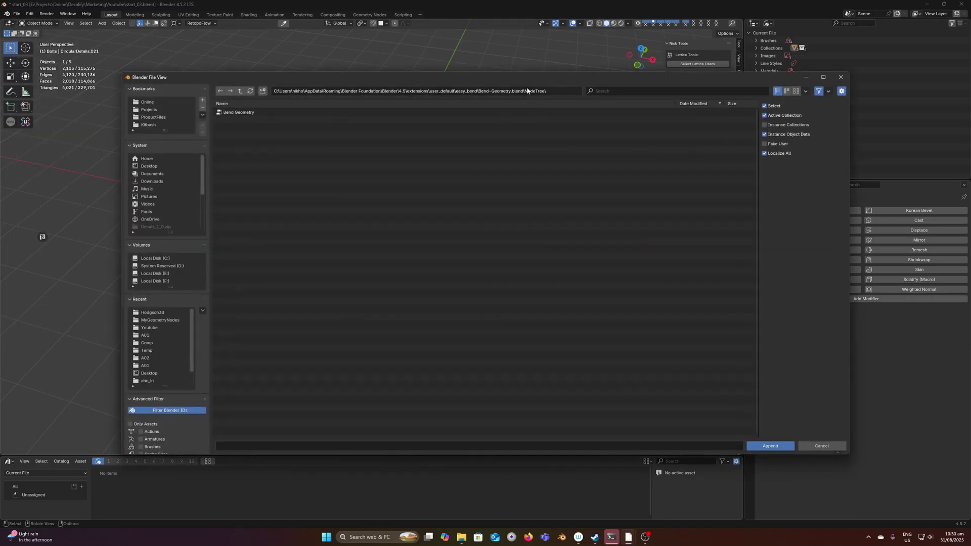
pyautogui.click(461, 536)
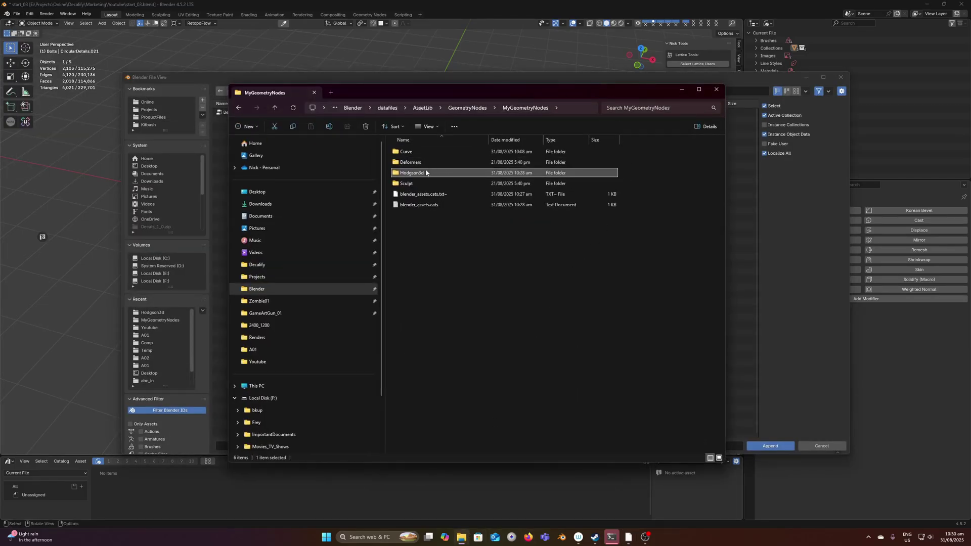
pyautogui.doubleClick(422, 171)
pyautogui.click(566, 108)
pyautogui.hotkey('ctrl', 'c')
pyautogui.hotkey('alt', 'Tab')
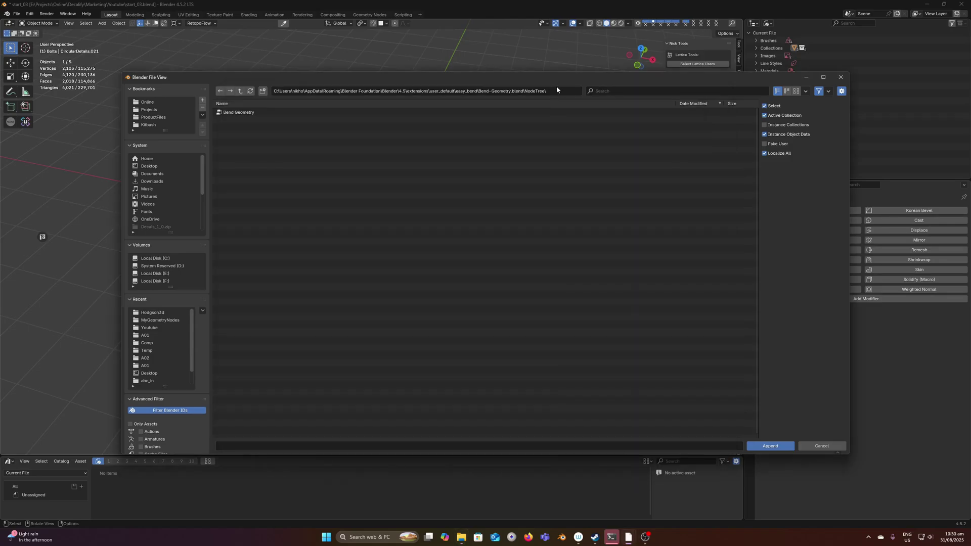
pyautogui.click(561, 91)
pyautogui.hotkey('ctrl', 'v')
pyautogui.press('Return')
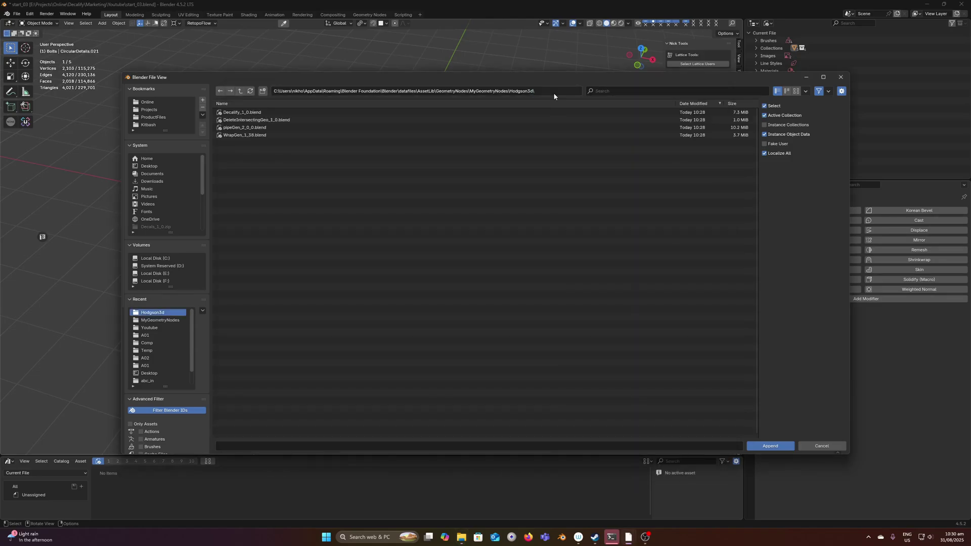
# Step: Append the Decalify node group from the NodeTree folder of Decalify_1_0.blend
pyautogui.doubleClick(246, 112)
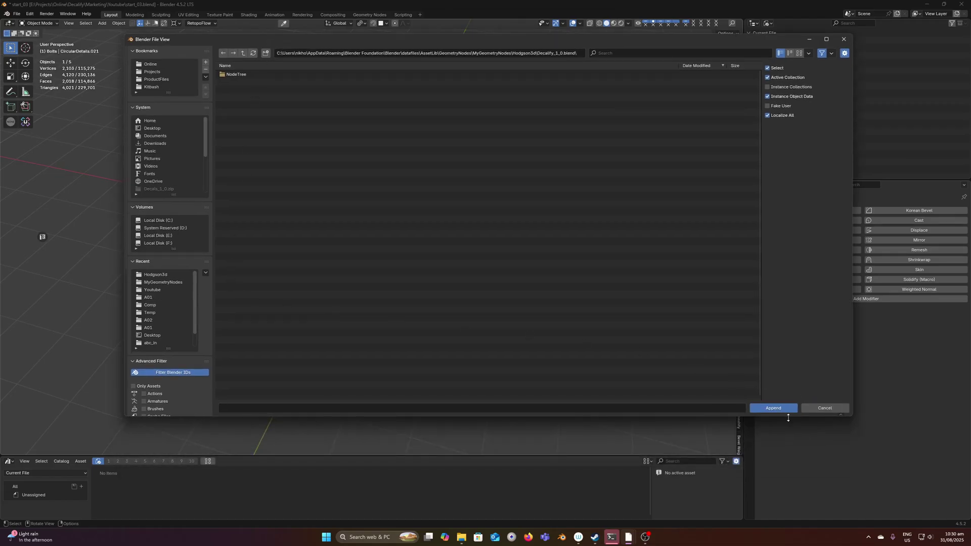
pyautogui.moveTo(788, 418); pyautogui.dragTo(787, 514)
pyautogui.scroll(-5, 188, 395)
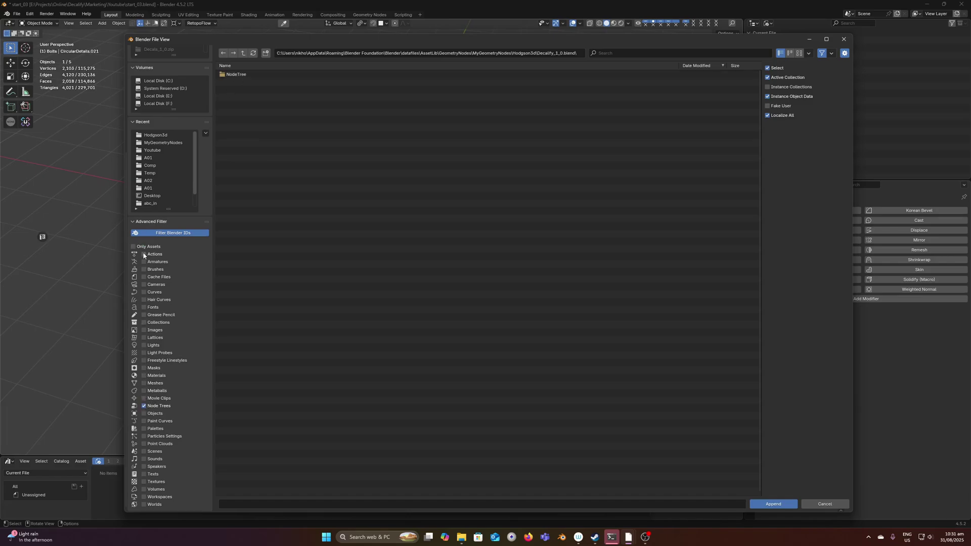
pyautogui.moveTo(144, 254)
pyautogui.mouseDown()
pyautogui.moveTo(147, 400)
pyautogui.moveTo(142, 269)
pyautogui.mouseUp()
pyautogui.doubleClick(236, 75)
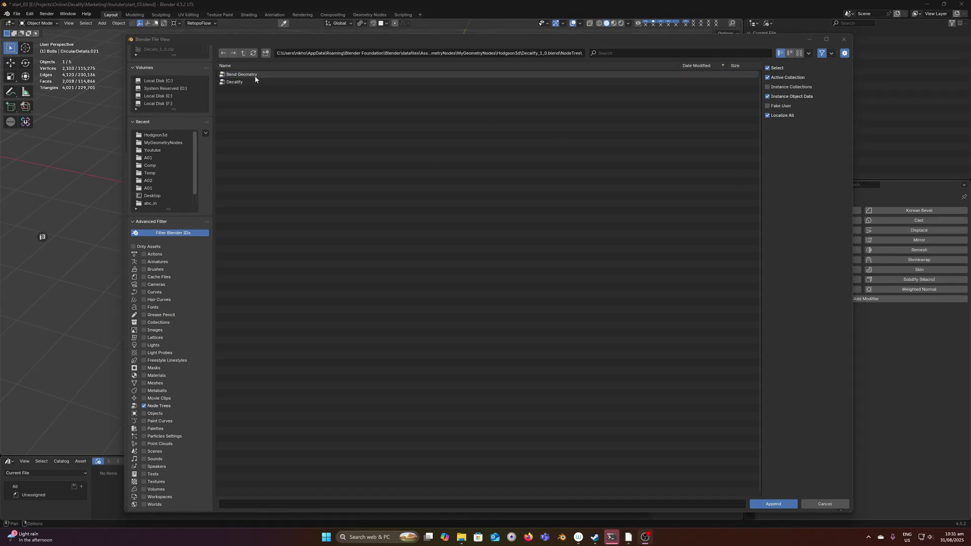
pyautogui.click(244, 83)
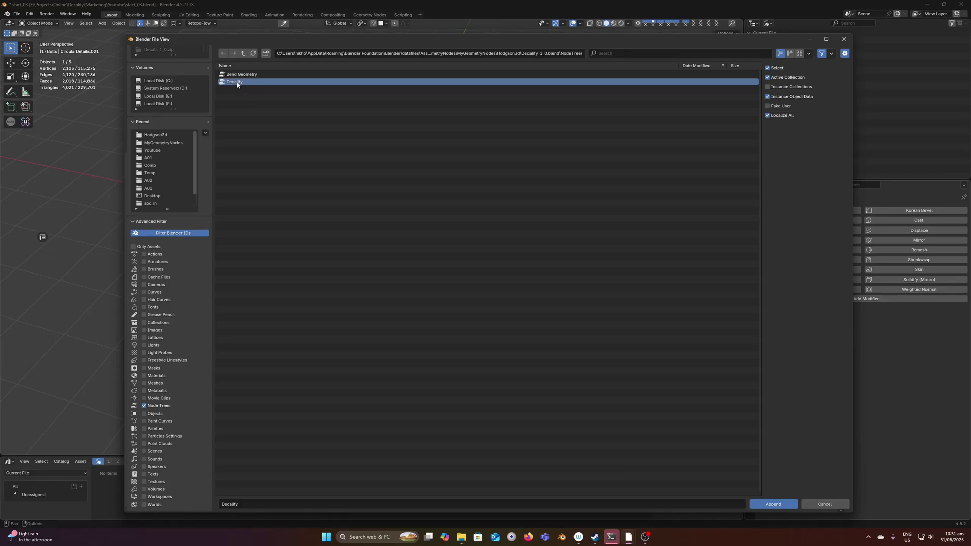
pyautogui.doubleClick(237, 83)
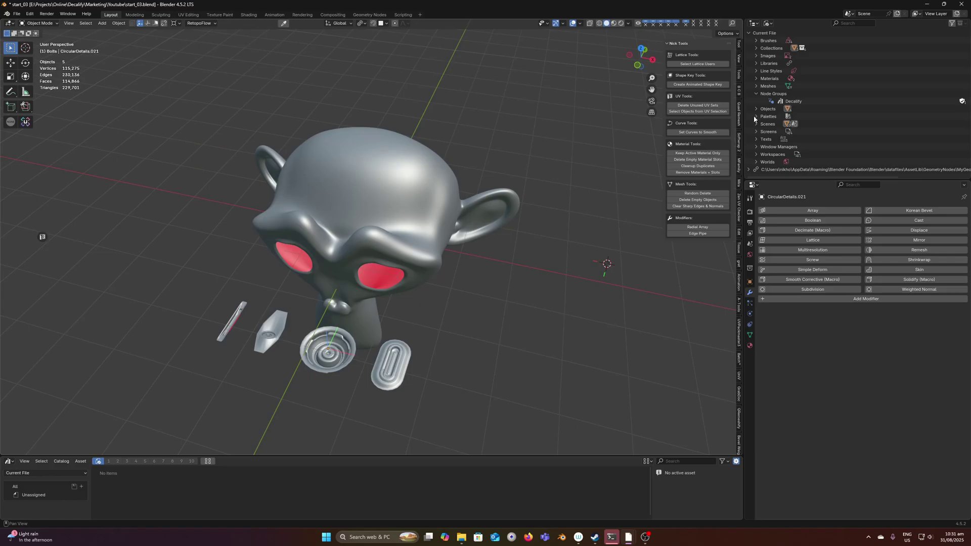
# Step: Add the Decalify modifier to the circular detail via the modifier search, then remove it
pyautogui.click(792, 102)
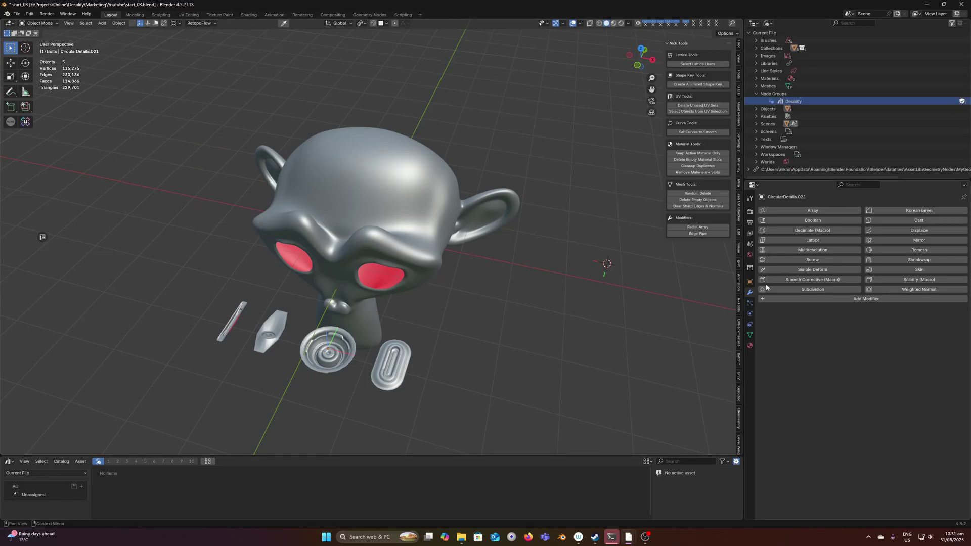
pyautogui.click(843, 298)
pyautogui.write('deca')
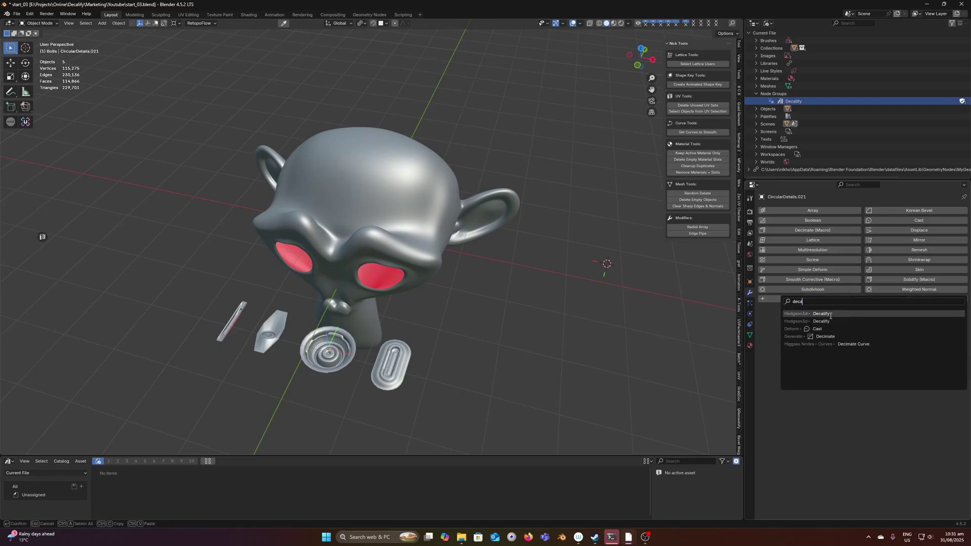
pyautogui.click(328, 349)
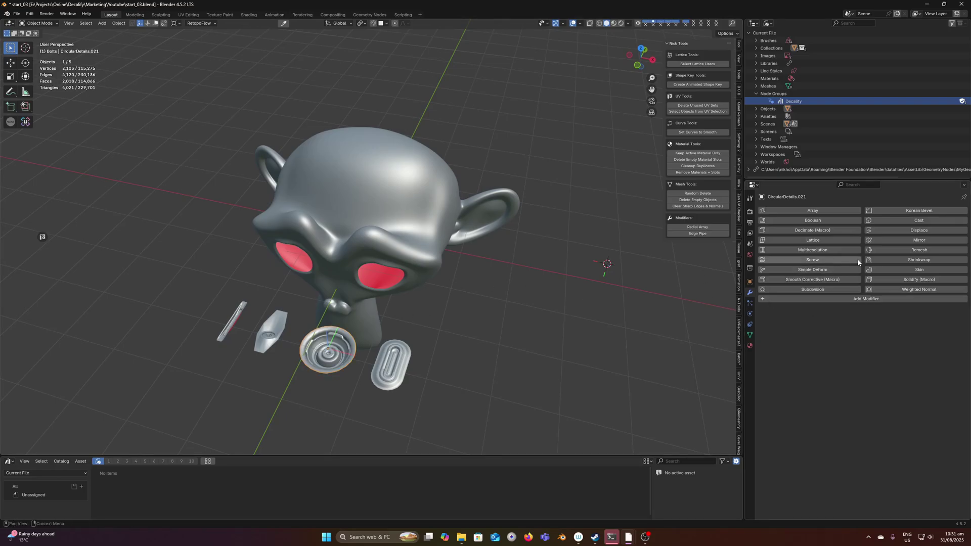
pyautogui.click(872, 302)
pyautogui.write('deca')
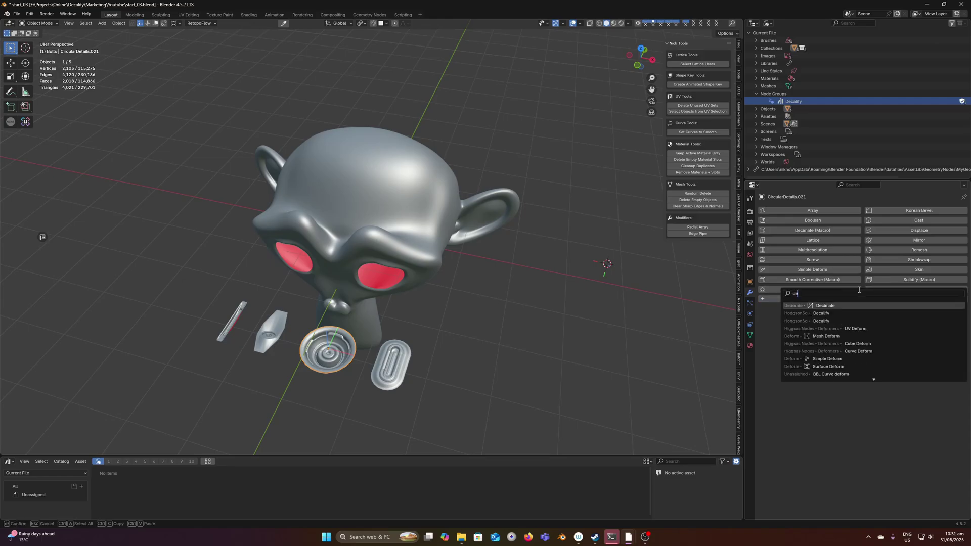
pyautogui.click(828, 306)
pyautogui.scroll(4, 400, 228)
pyautogui.moveTo(400, 229); pyautogui.dragTo(404, 214, button='middle')
pyautogui.click(952, 311)
# Step: Add a Geometry Nodes modifier to CircularDetails.021 and assign the Decalify node group
pyautogui.click(858, 298)
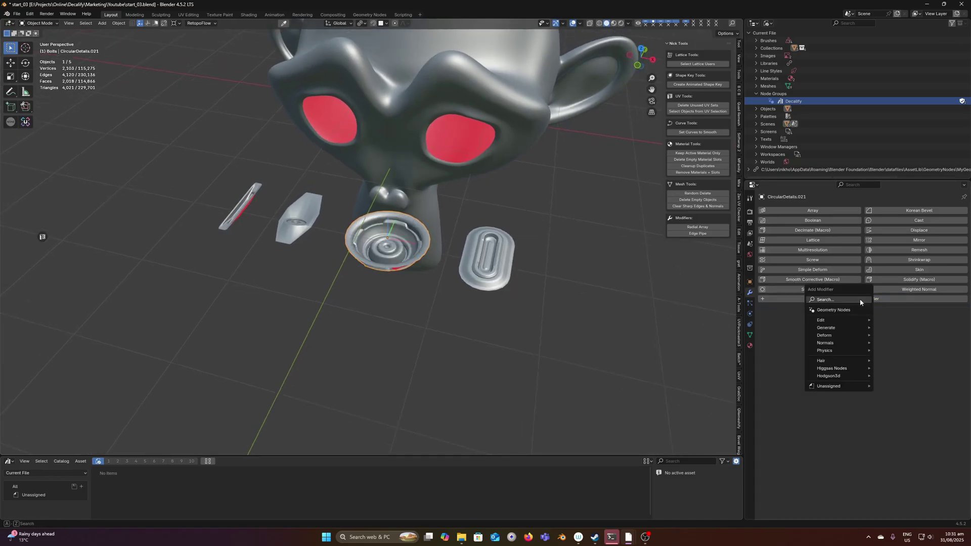
pyautogui.write('ge')
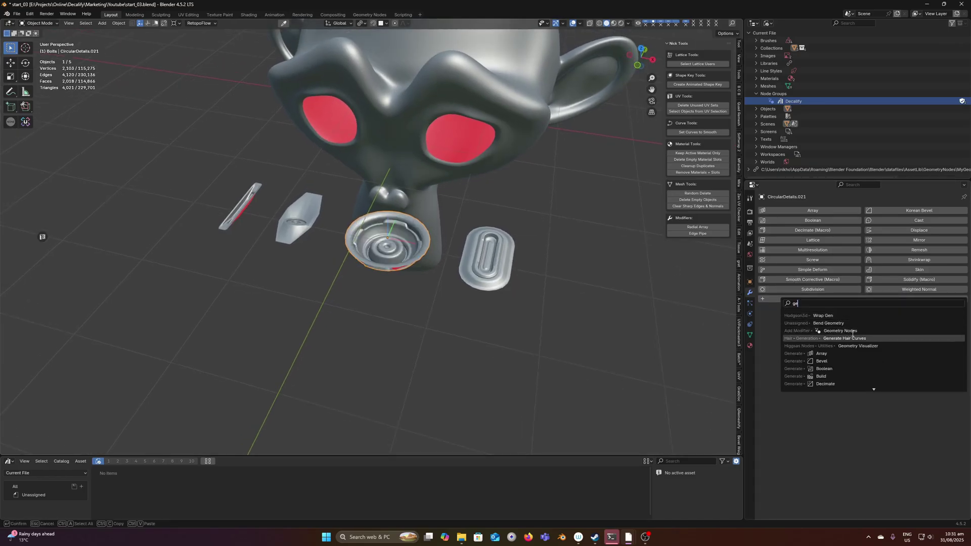
pyautogui.click(851, 330)
pyautogui.click(766, 322)
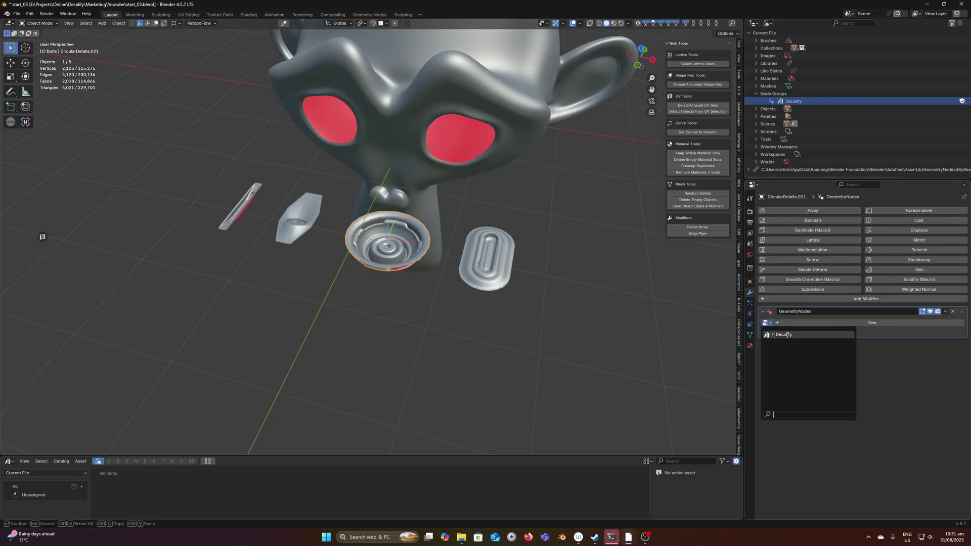
pyautogui.click(783, 335)
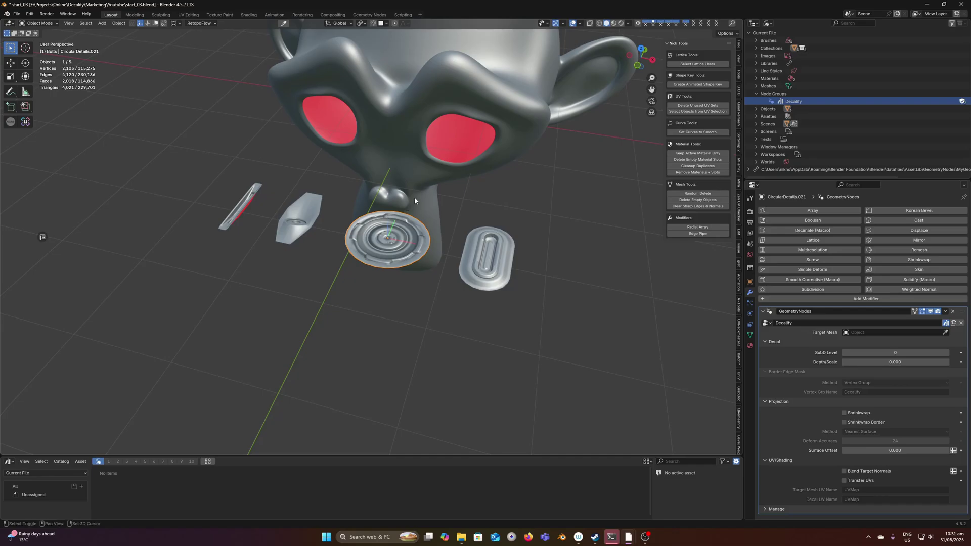
pyautogui.moveTo(415, 202); pyautogui.dragTo(323, 222, button='middle')
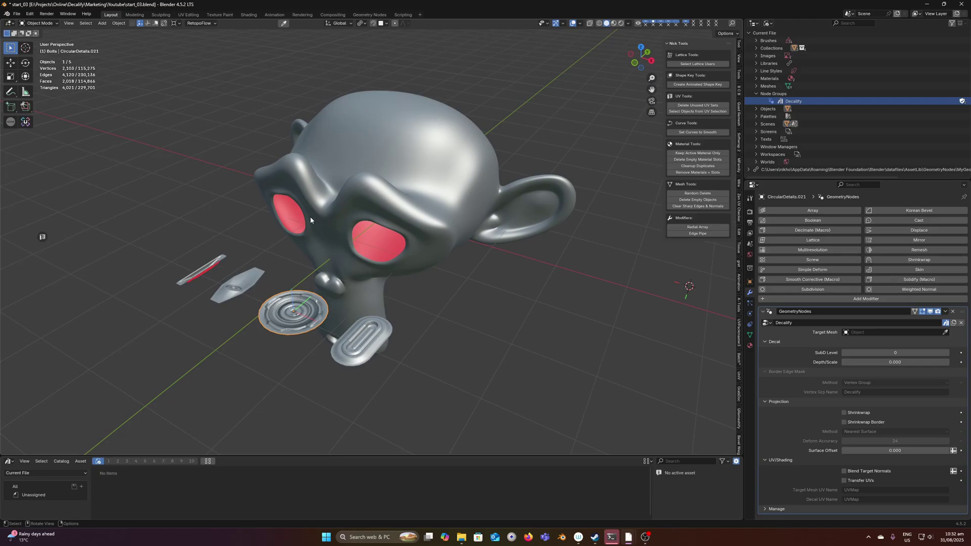
pyautogui.moveTo(309, 219); pyautogui.dragTo(354, 218, button='middle')
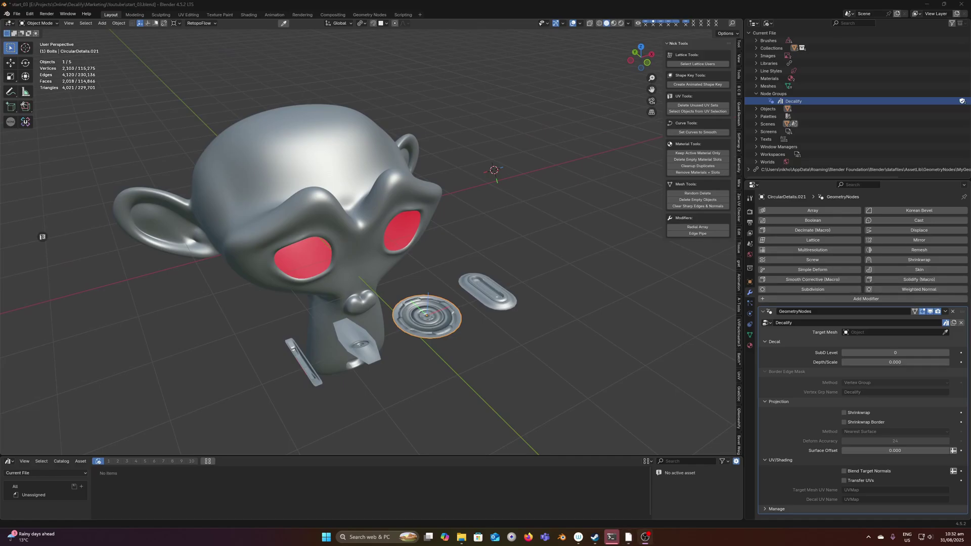